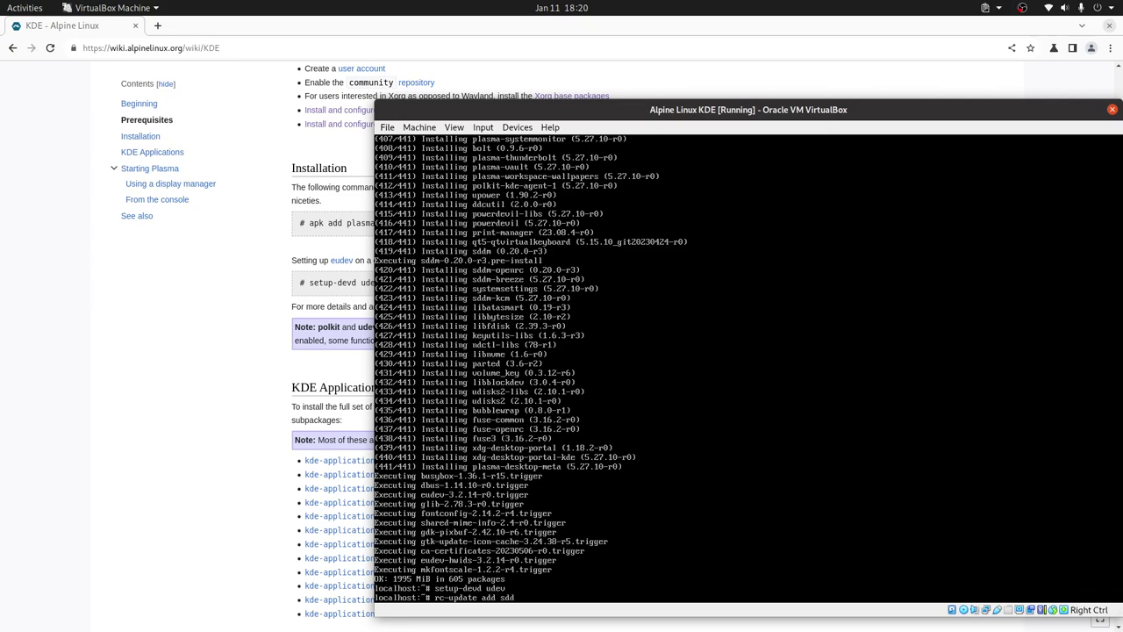
Step: Add the display manager service to the default runlevel with "rc-update add sddm" and reboot the virtual machine
{"action": "key", "text": "Return"}
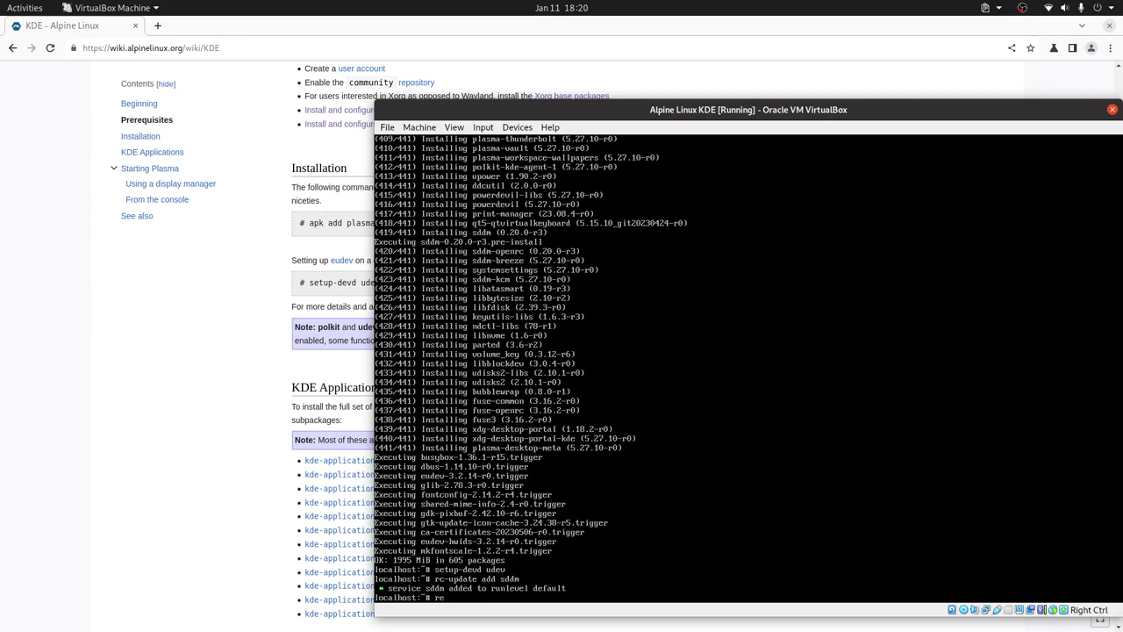
{"action": "type", "text": "rev"}
{"action": "key", "text": "BackSpace"}
{"action": "type", "text": "boot"}
{"action": "key", "text": "Return"}
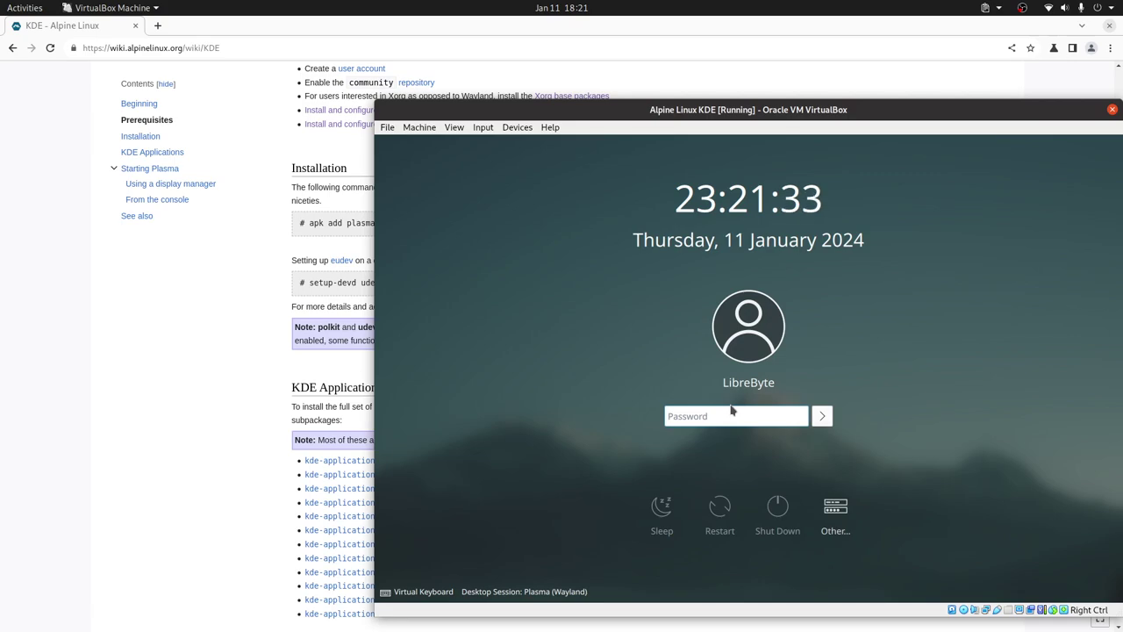
Step: Choose the Plasma (X11) desktop session and log in with the account password
{"action": "left_click", "coordinate": [516, 593]}
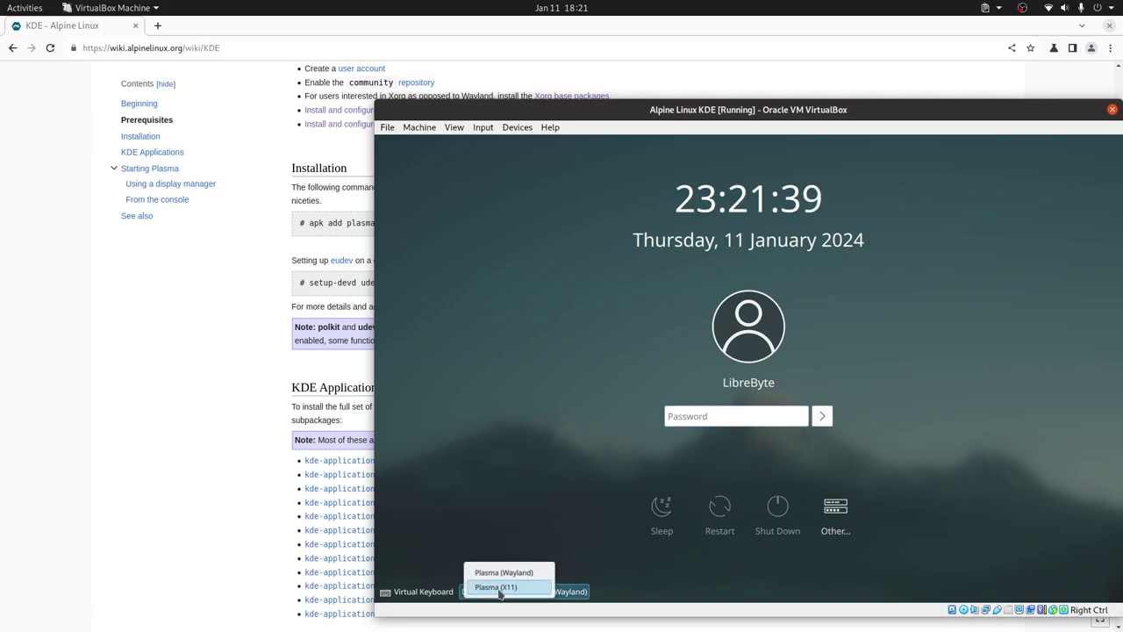
{"action": "left_click", "coordinate": [498, 588]}
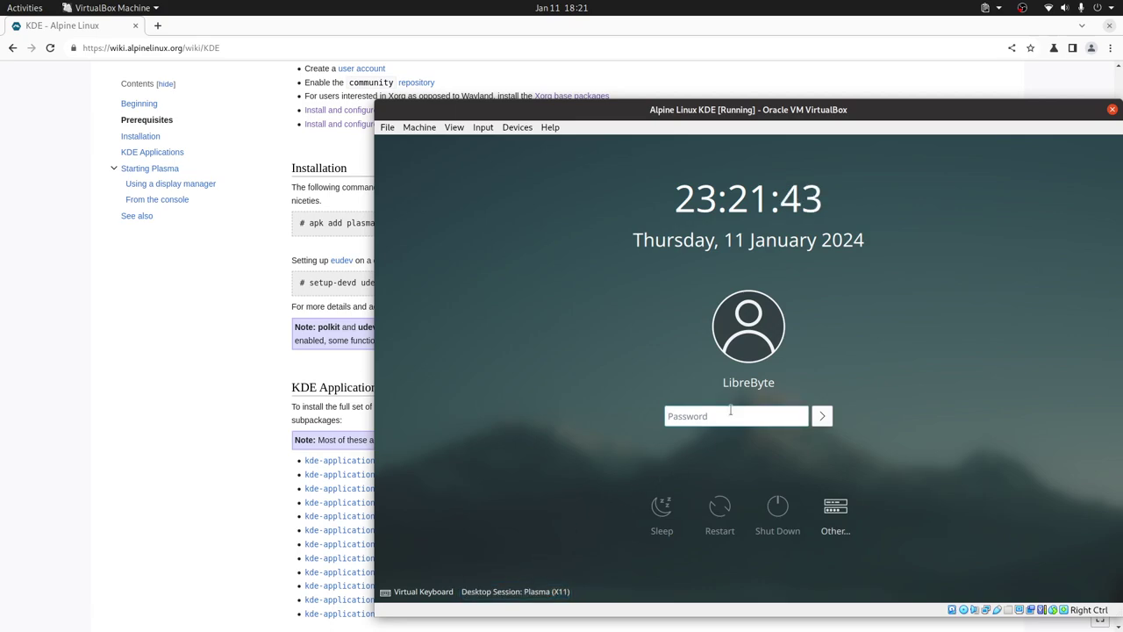
{"action": "type", "text": "***"}
{"action": "left_click", "coordinate": [821, 416]}
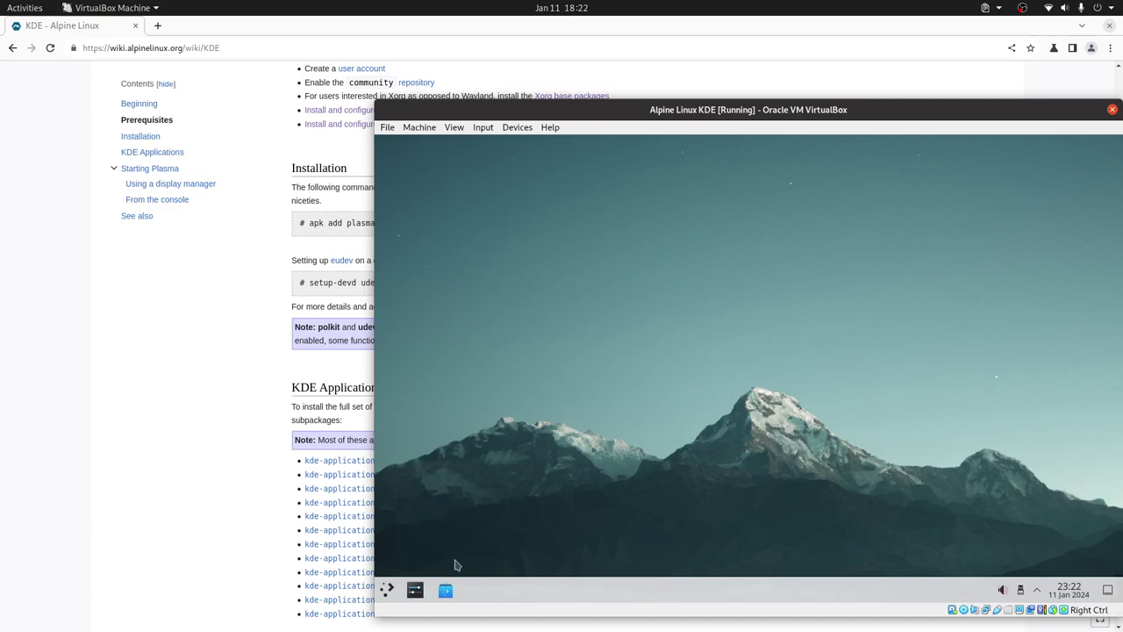
Step: Look through all installed applications in the application launcher and open System Settings from the Settings category
{"action": "left_click", "coordinate": [387, 588]}
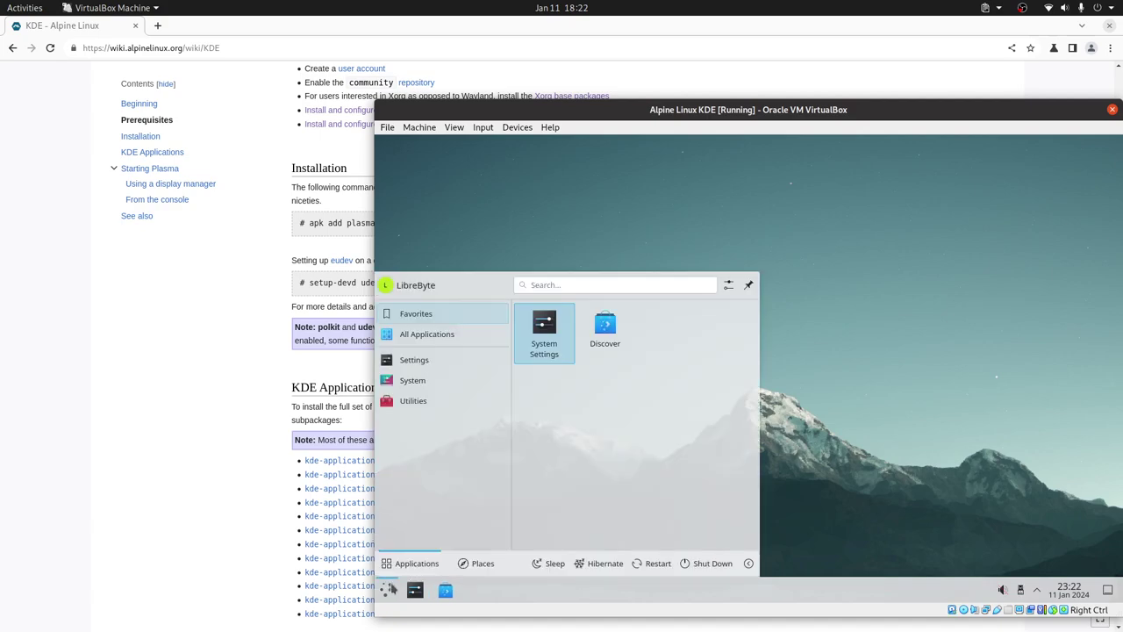
{"action": "left_click", "coordinate": [430, 334]}
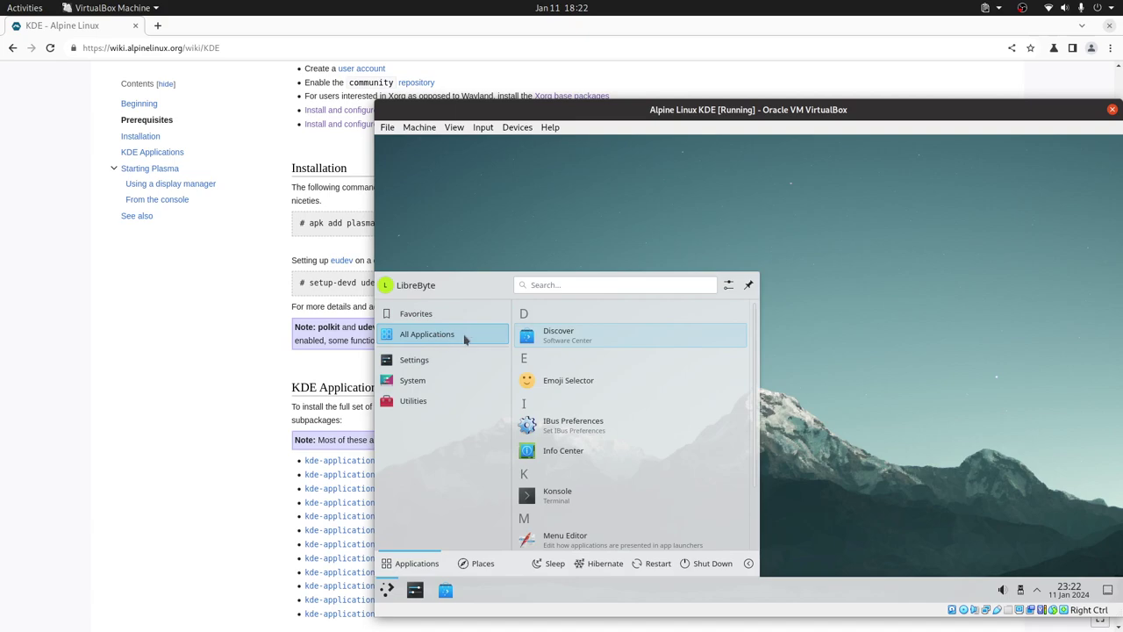
{"action": "scroll", "coordinate": [641, 434], "scroll_direction": "down", "scroll_amount": 2}
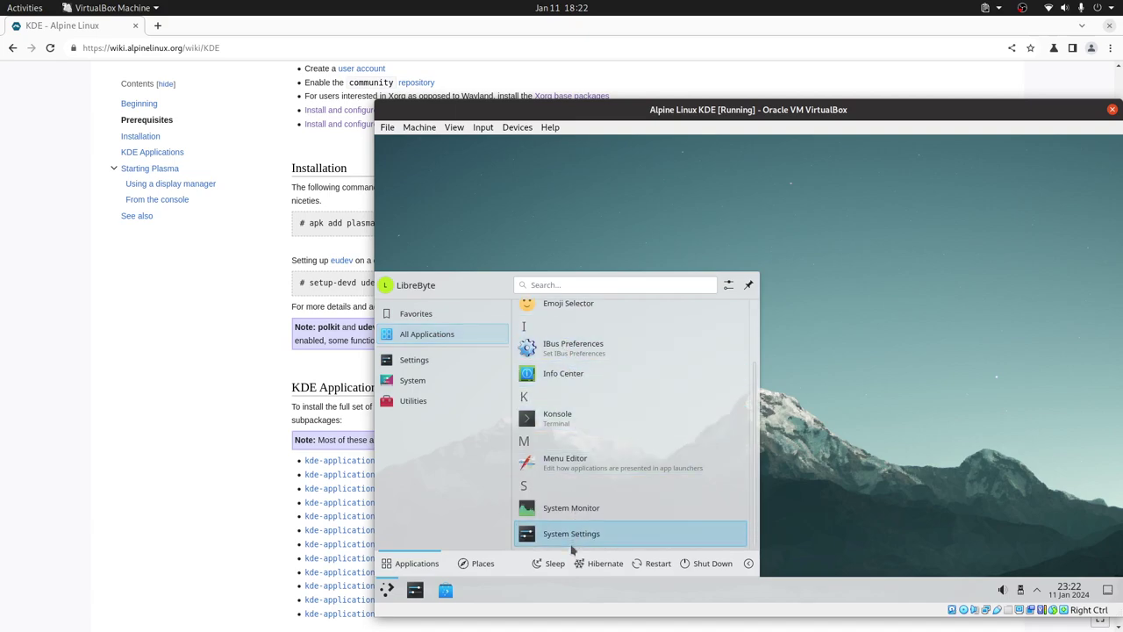
{"action": "scroll", "coordinate": [603, 376], "scroll_direction": "up", "scroll_amount": 1}
{"action": "scroll", "coordinate": [597, 373], "scroll_direction": "up", "scroll_amount": 1}
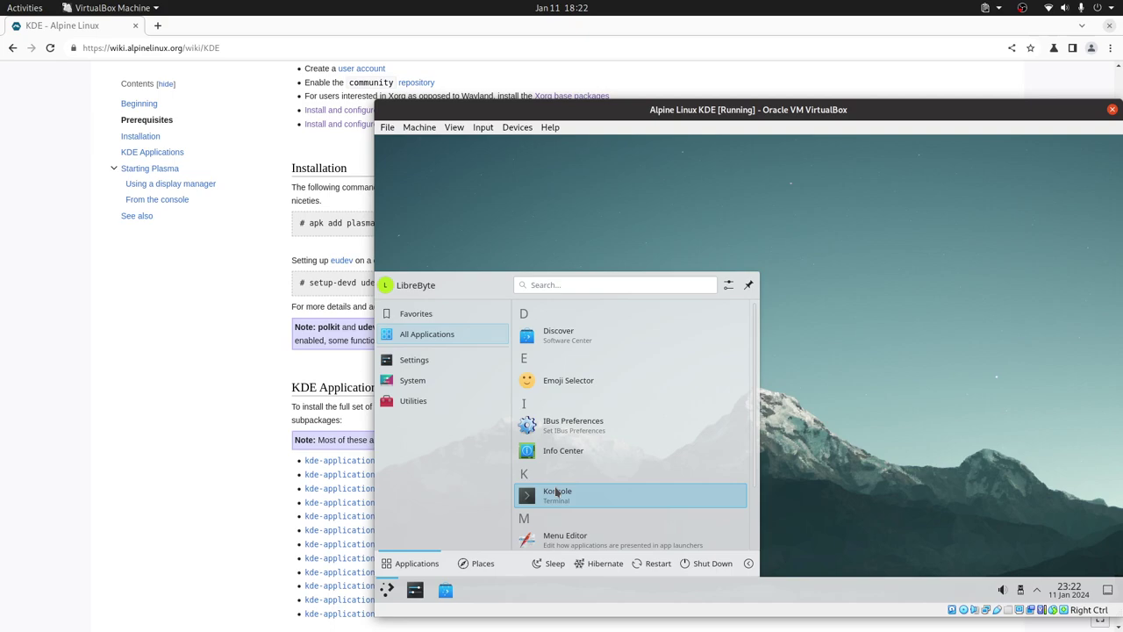
{"action": "mouse_move", "coordinate": [430, 369]}
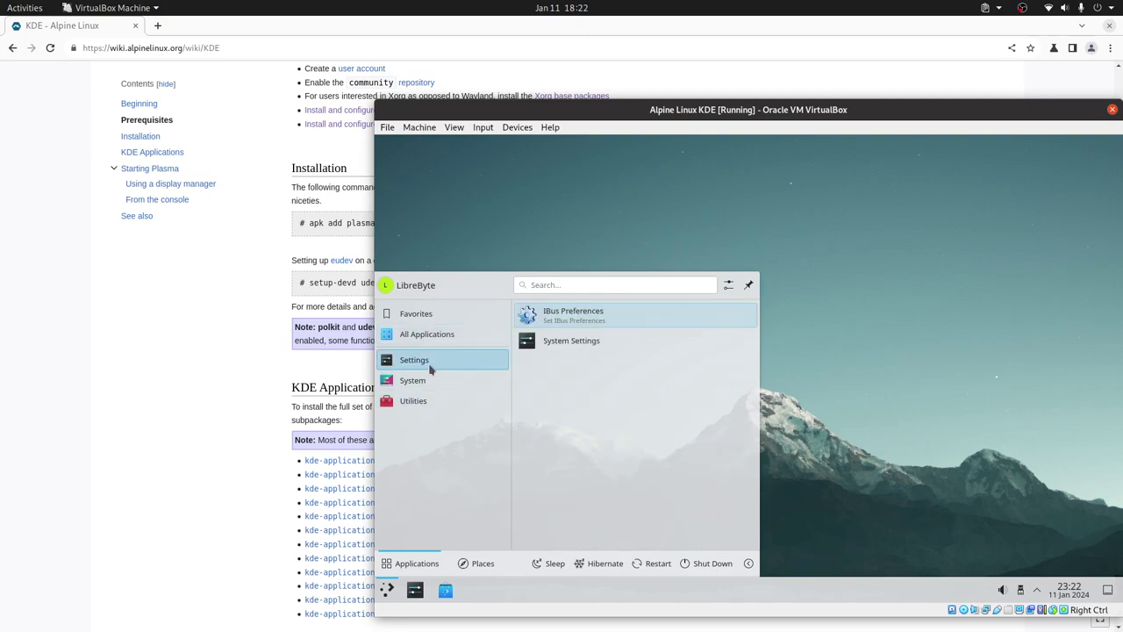
{"action": "left_click", "coordinate": [627, 349]}
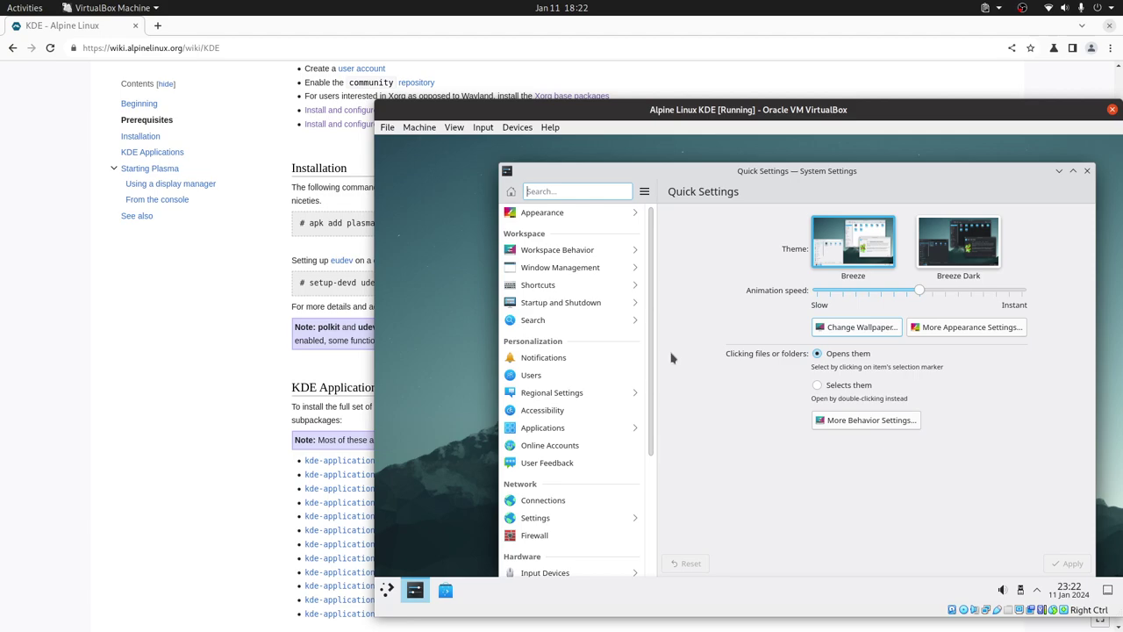
Step: Examine the Users, Region & Language, File Associations, Connections and Firewall pages of System Settings
{"action": "left_click", "coordinate": [575, 376]}
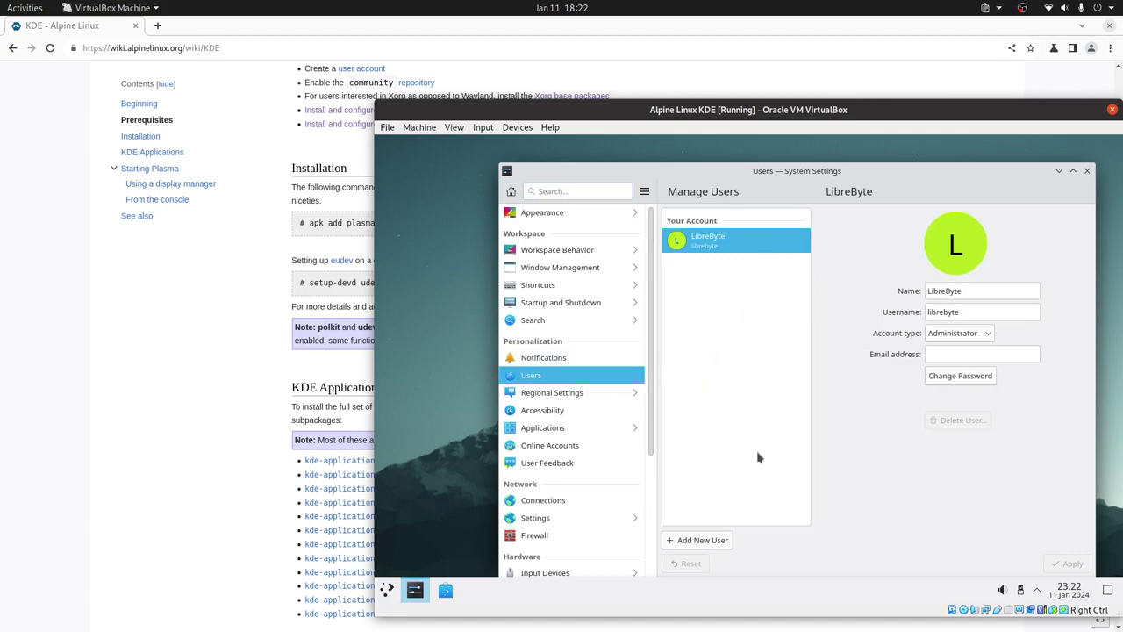
{"action": "left_click", "coordinate": [607, 393]}
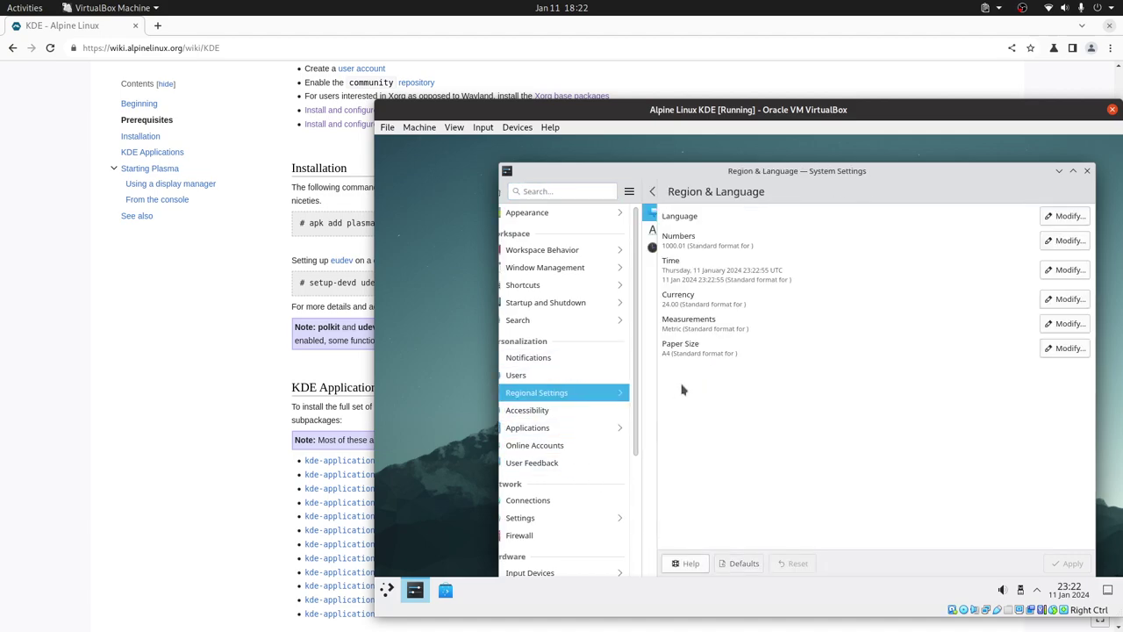
{"action": "left_click", "coordinate": [517, 191]}
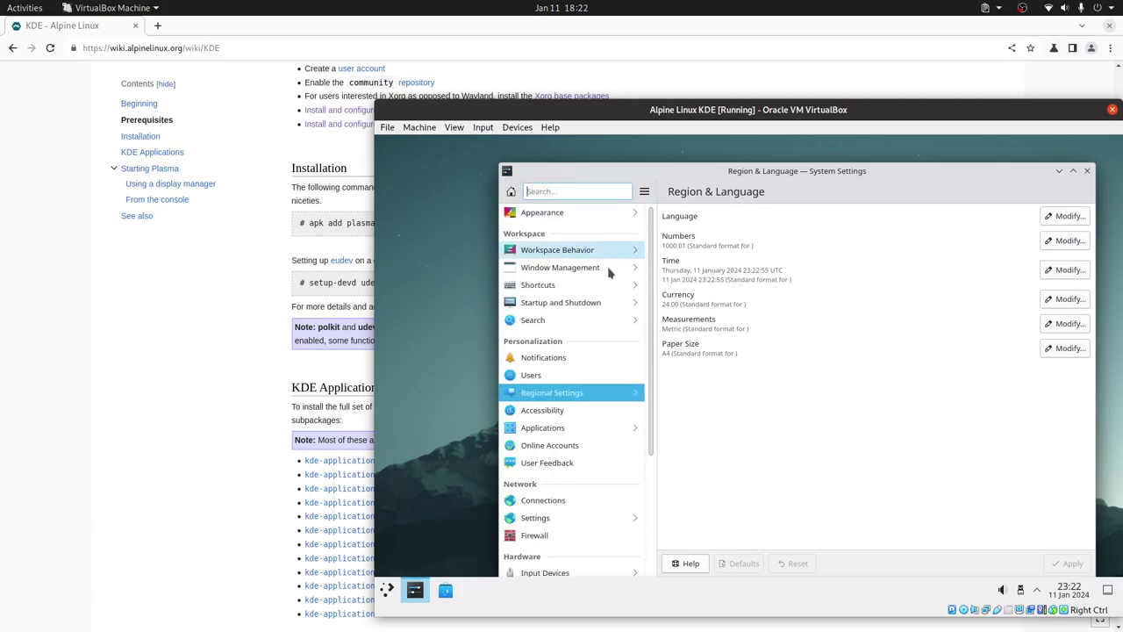
{"action": "left_click", "coordinate": [576, 433]}
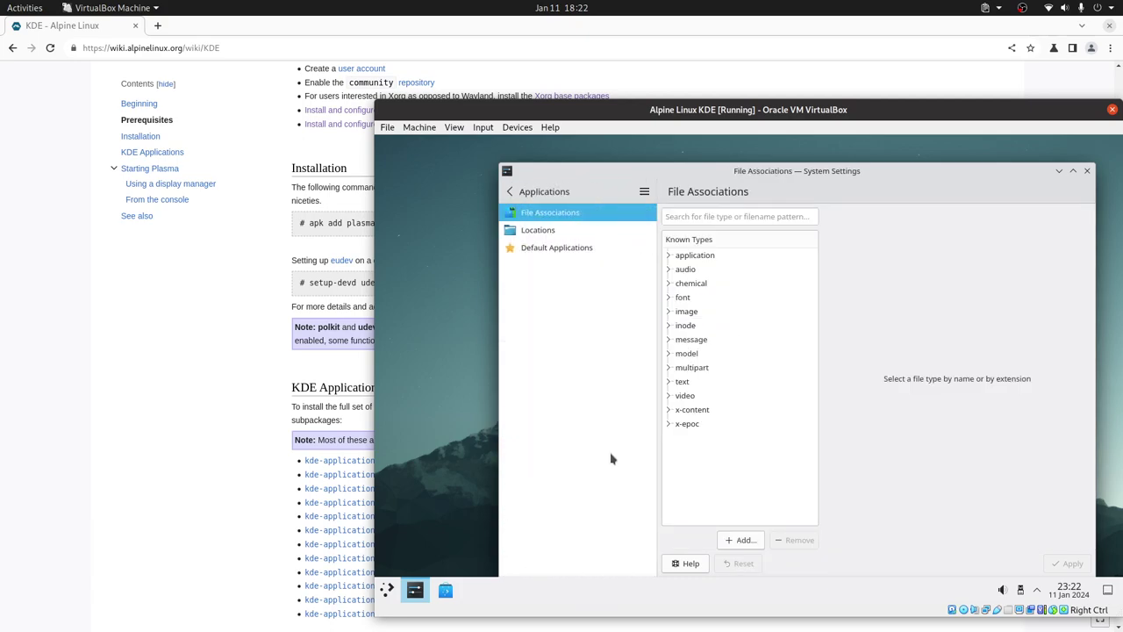
{"action": "left_click", "coordinate": [506, 192]}
{"action": "scroll", "coordinate": [619, 416], "scroll_direction": "down", "scroll_amount": 1}
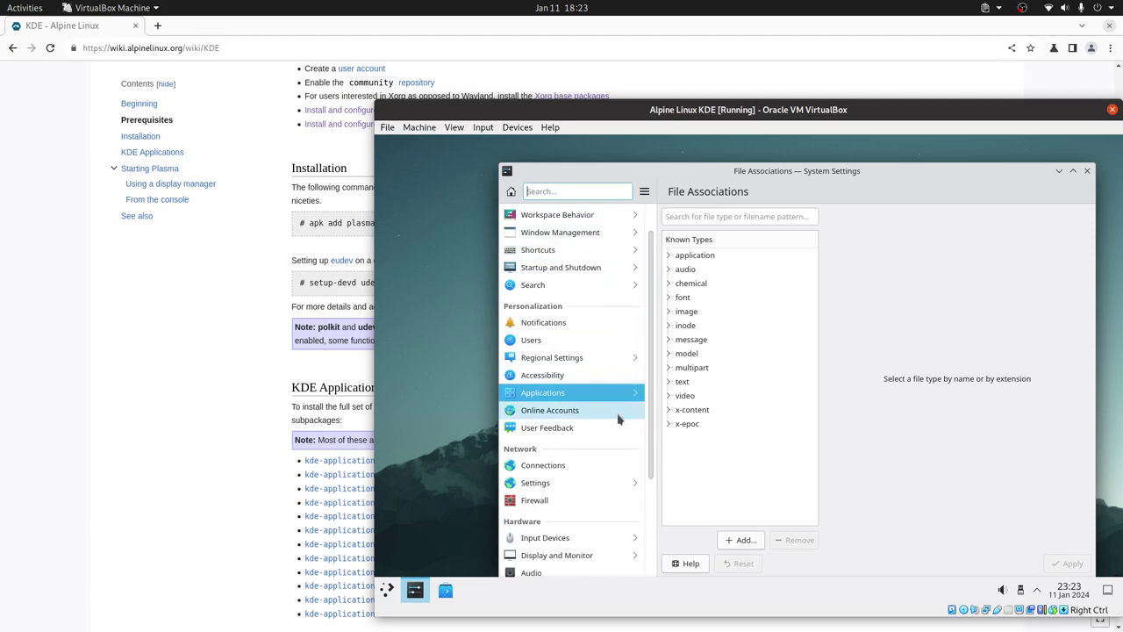
{"action": "left_click", "coordinate": [581, 465]}
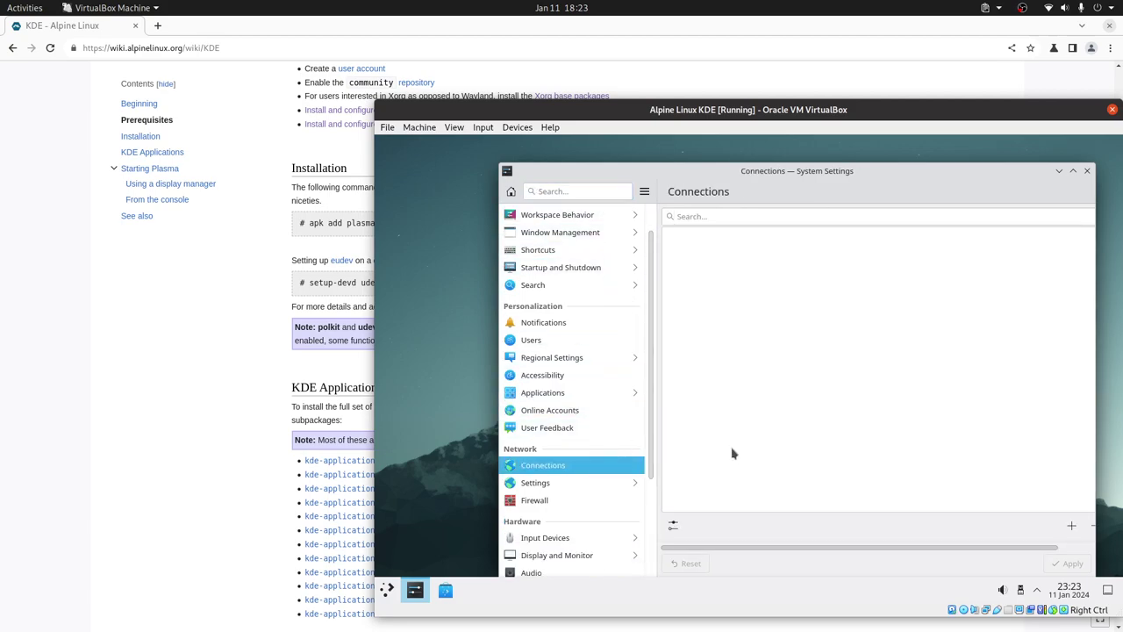
{"action": "left_click", "coordinate": [561, 502]}
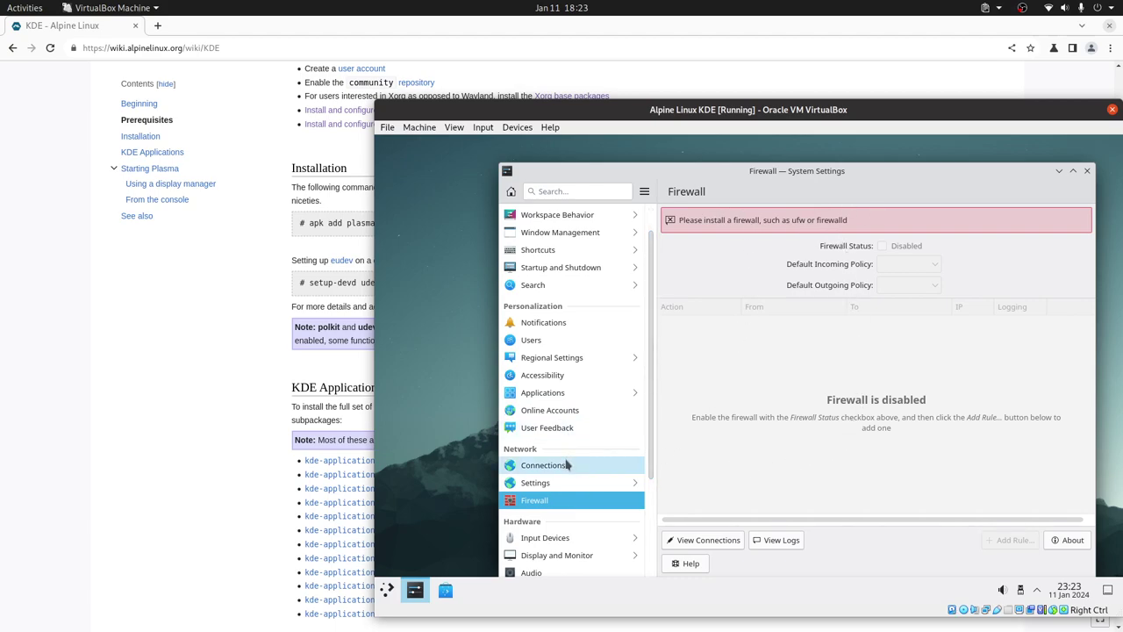
Step: Review the Window Behavior options for focus, titlebar actions, window actions, movement and advanced behavior, and return to the settings overview
{"action": "scroll", "coordinate": [567, 465], "scroll_direction": "up", "scroll_amount": 1}
{"action": "left_click", "coordinate": [570, 266]}
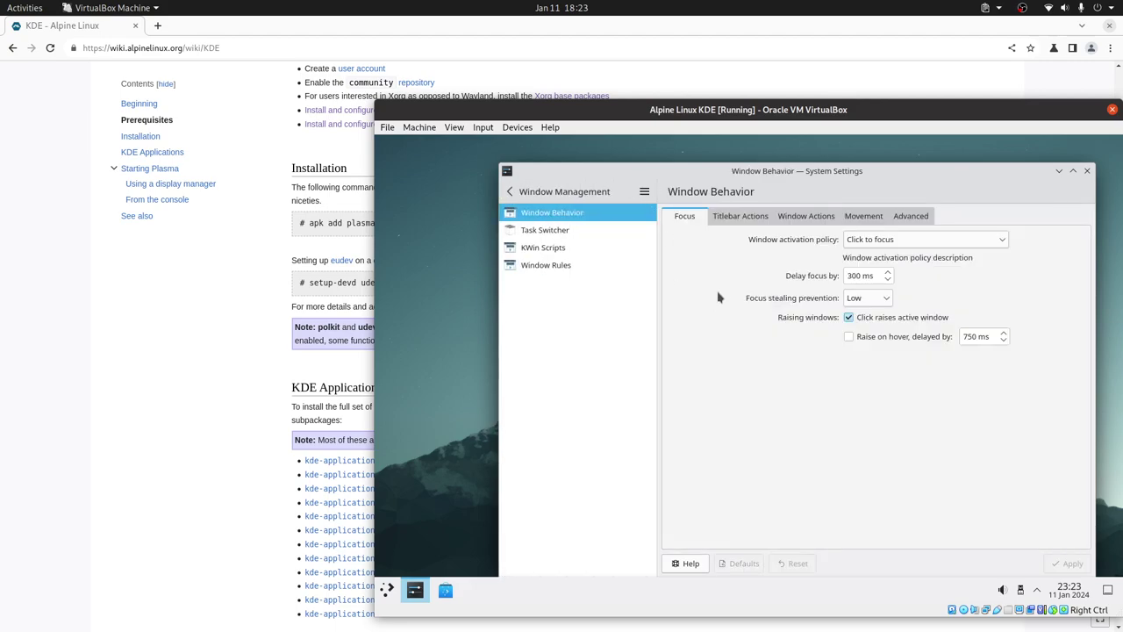
{"action": "left_click", "coordinate": [740, 216]}
{"action": "left_click", "coordinate": [805, 216]}
{"action": "left_click", "coordinate": [864, 216]}
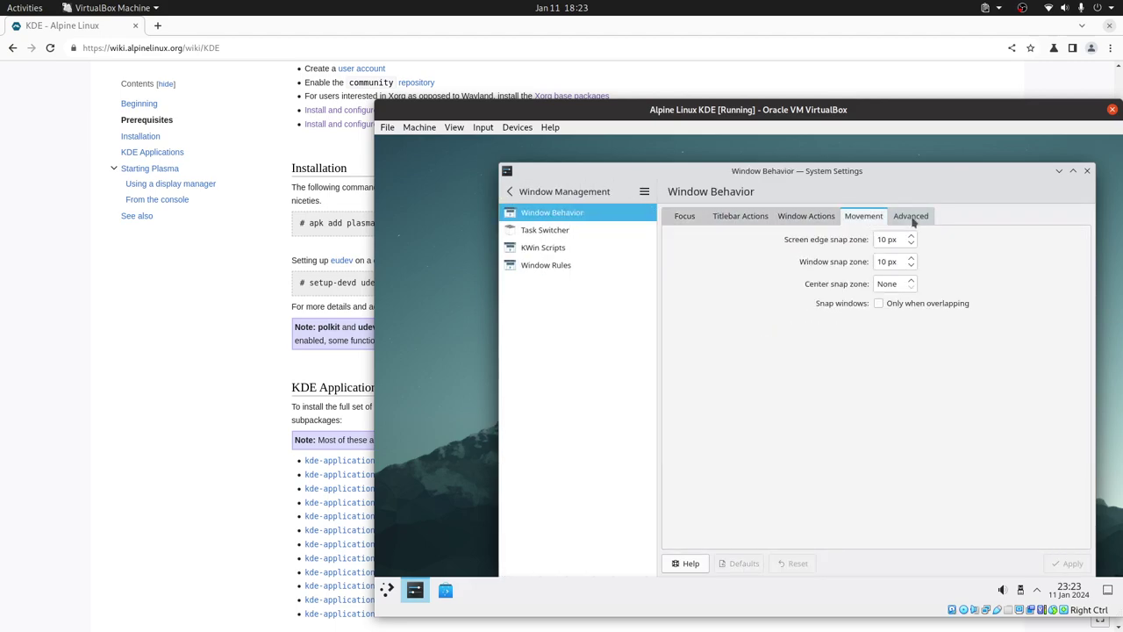
{"action": "left_click", "coordinate": [911, 216]}
{"action": "left_click", "coordinate": [684, 216]}
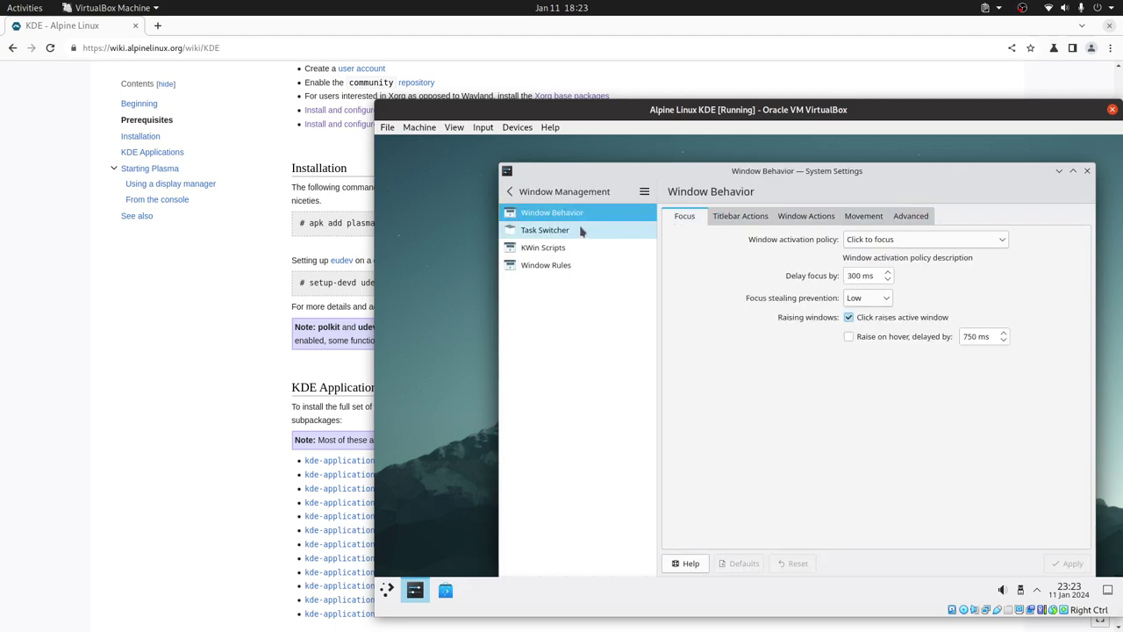
{"action": "left_click", "coordinate": [509, 192]}
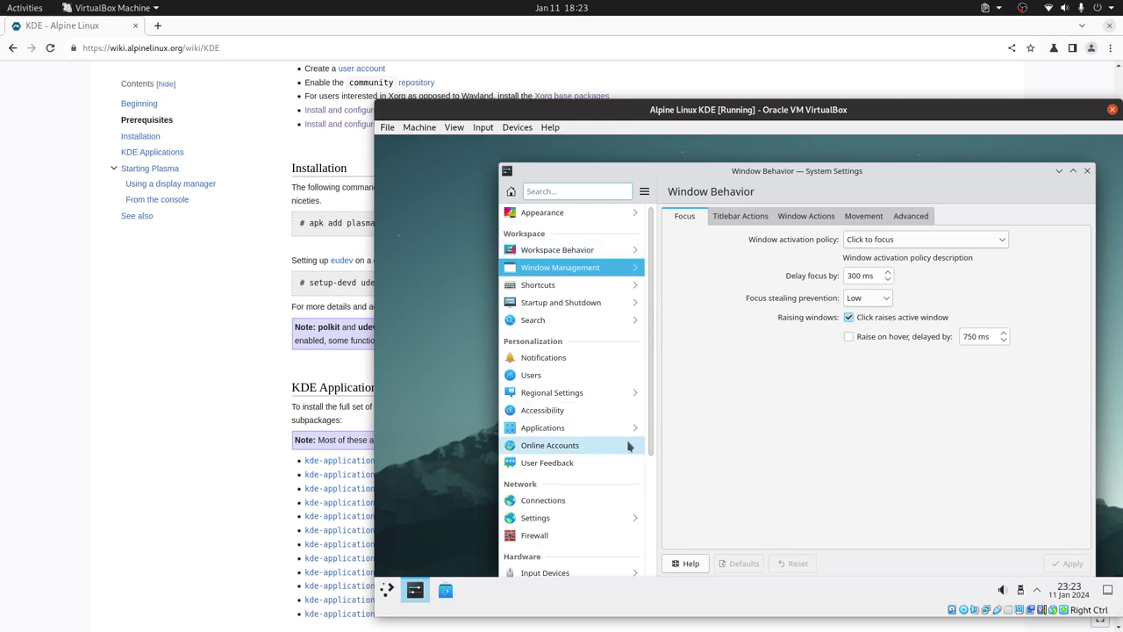
Step: Review the Appearance settings for Global Theme, Plasma Style, Window Decorations and Fonts, and close System Settings
{"action": "left_click", "coordinate": [612, 216]}
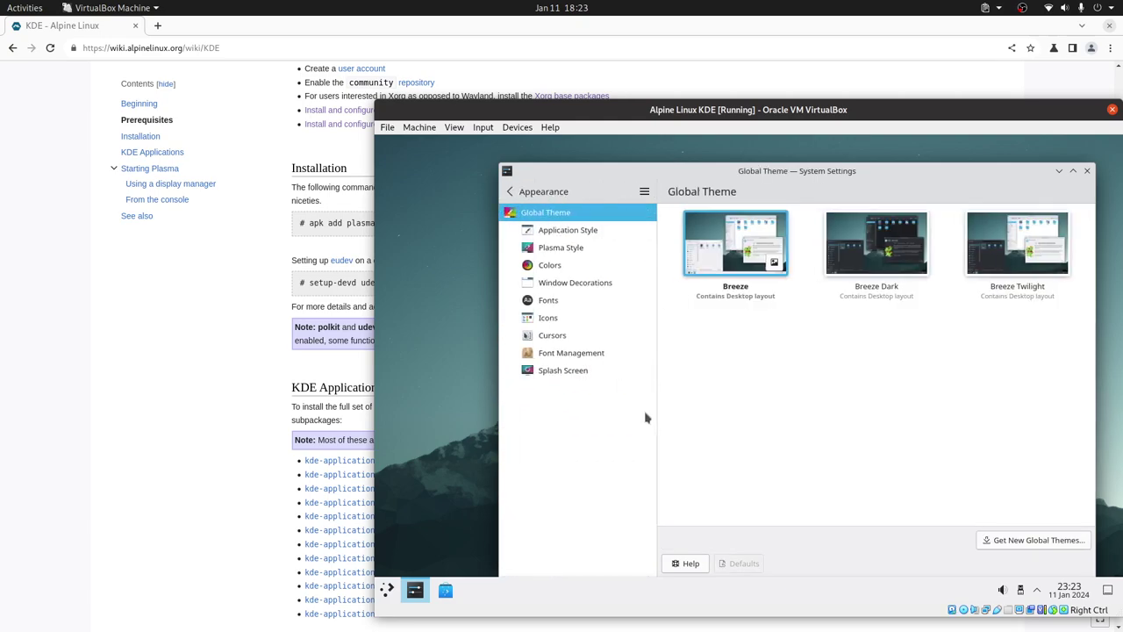
{"action": "left_click", "coordinate": [591, 248]}
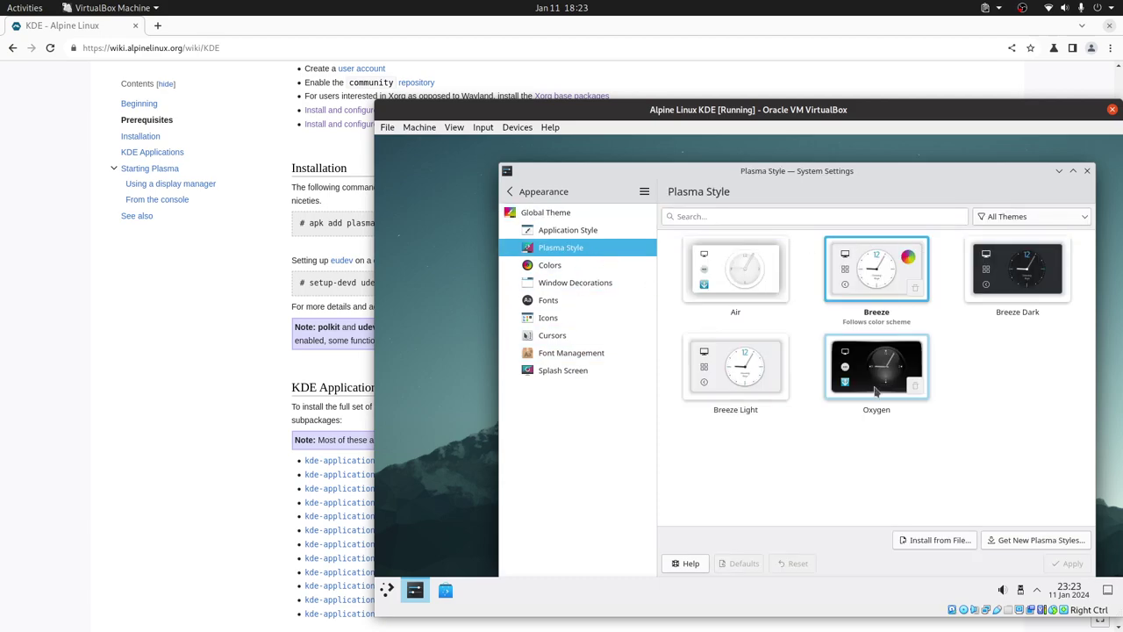
{"action": "left_click", "coordinate": [579, 282]}
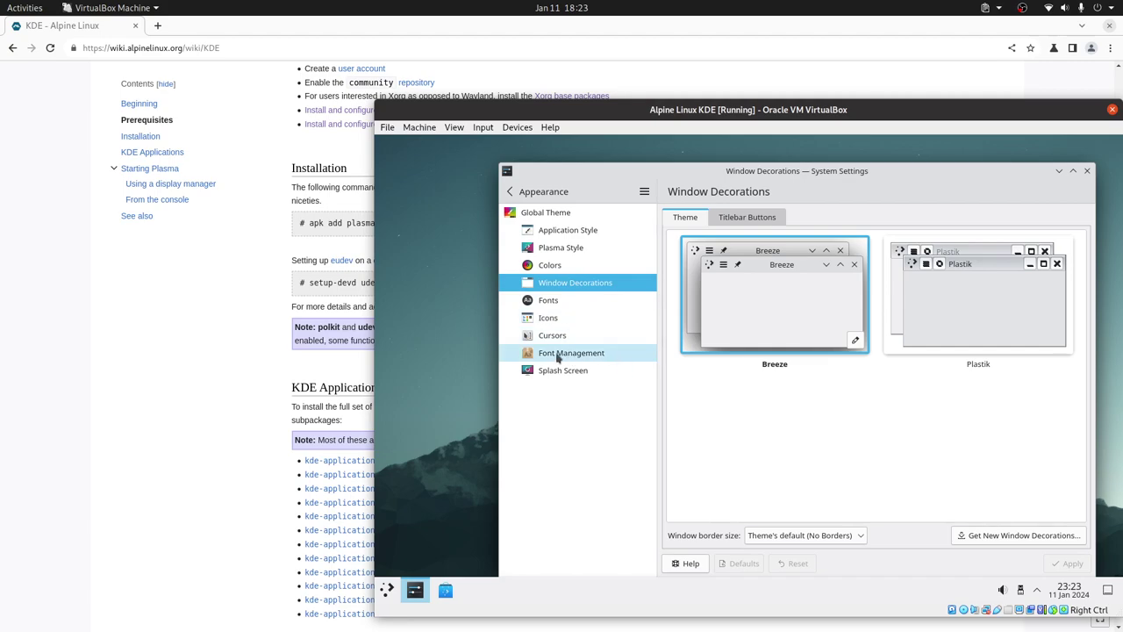
{"action": "left_click", "coordinate": [579, 336]}
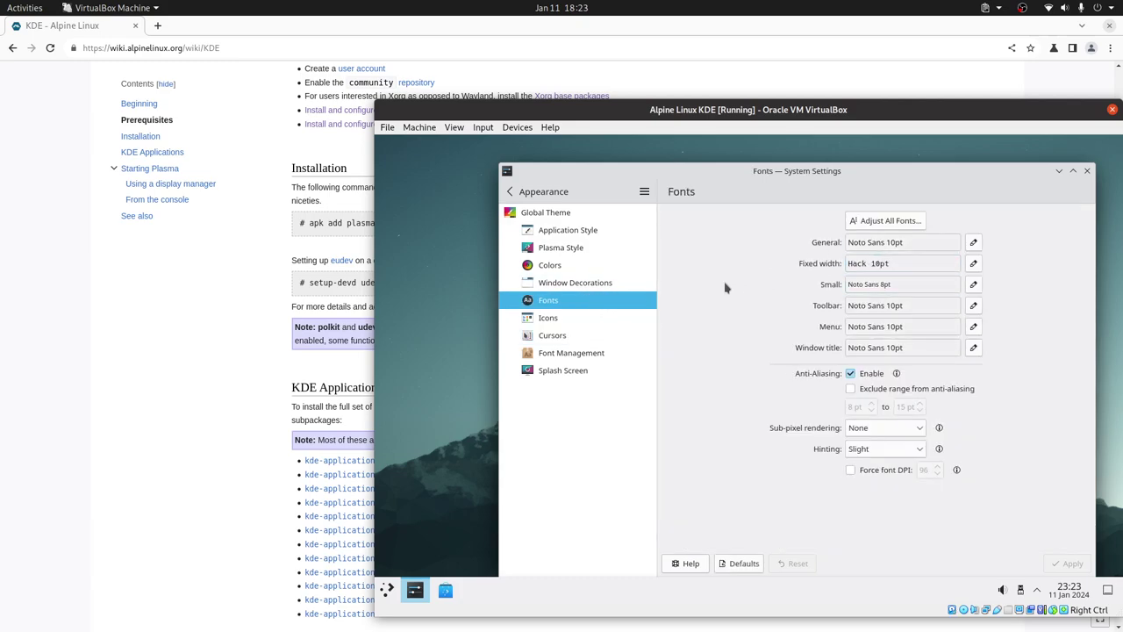
{"action": "left_click", "coordinate": [510, 191]}
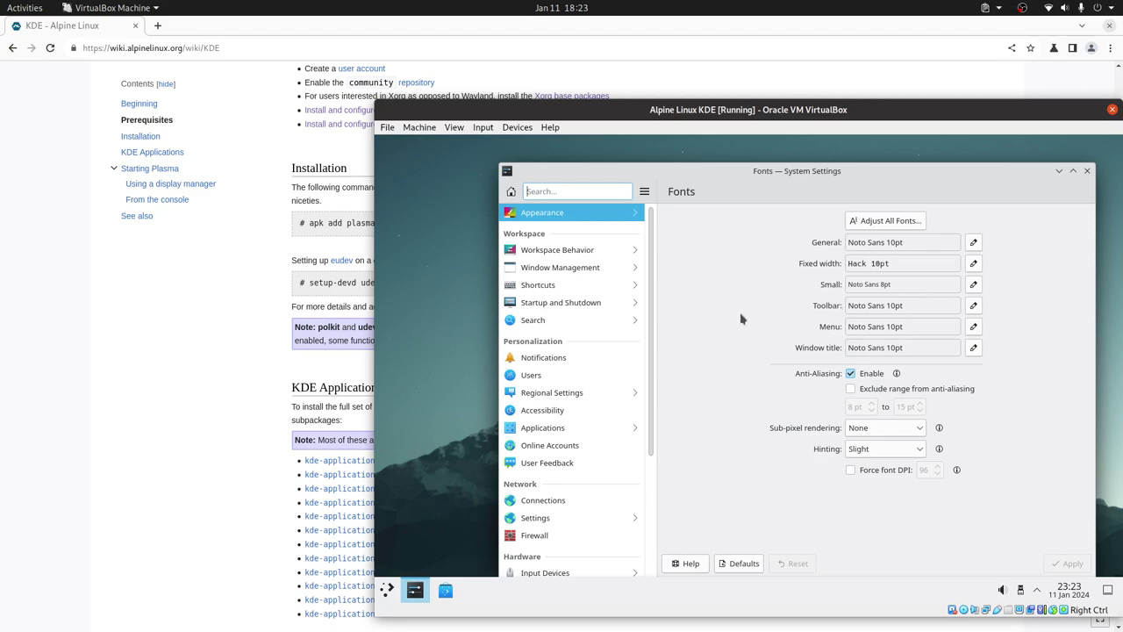
{"action": "left_click", "coordinate": [1087, 170]}
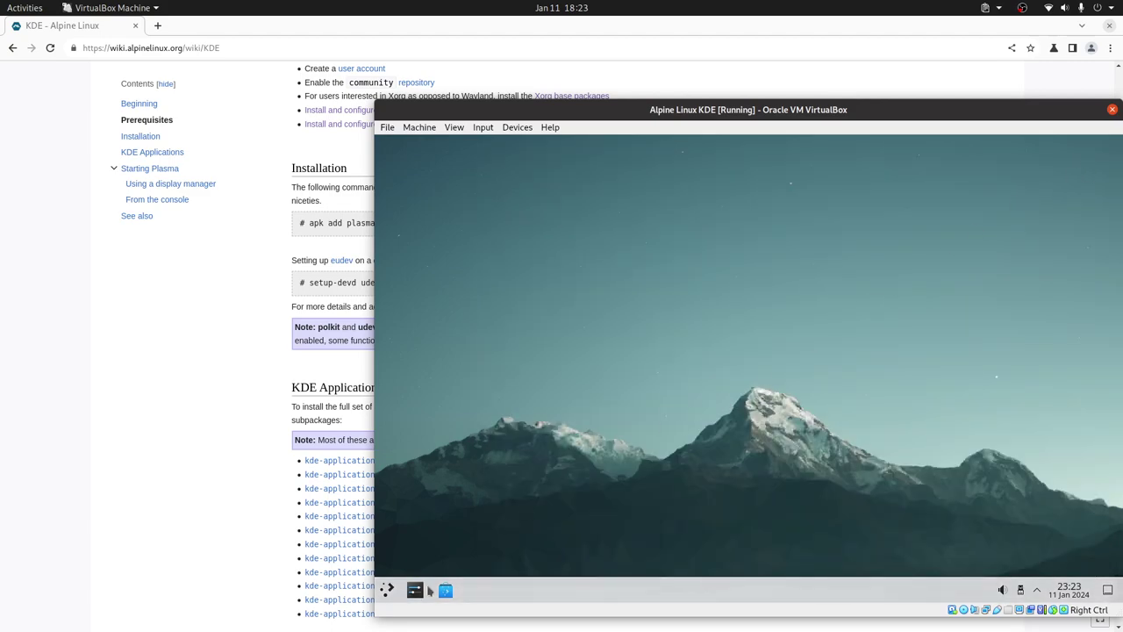
Step: Open System Monitor from the System category of the application launcher
{"action": "left_click", "coordinate": [383, 592]}
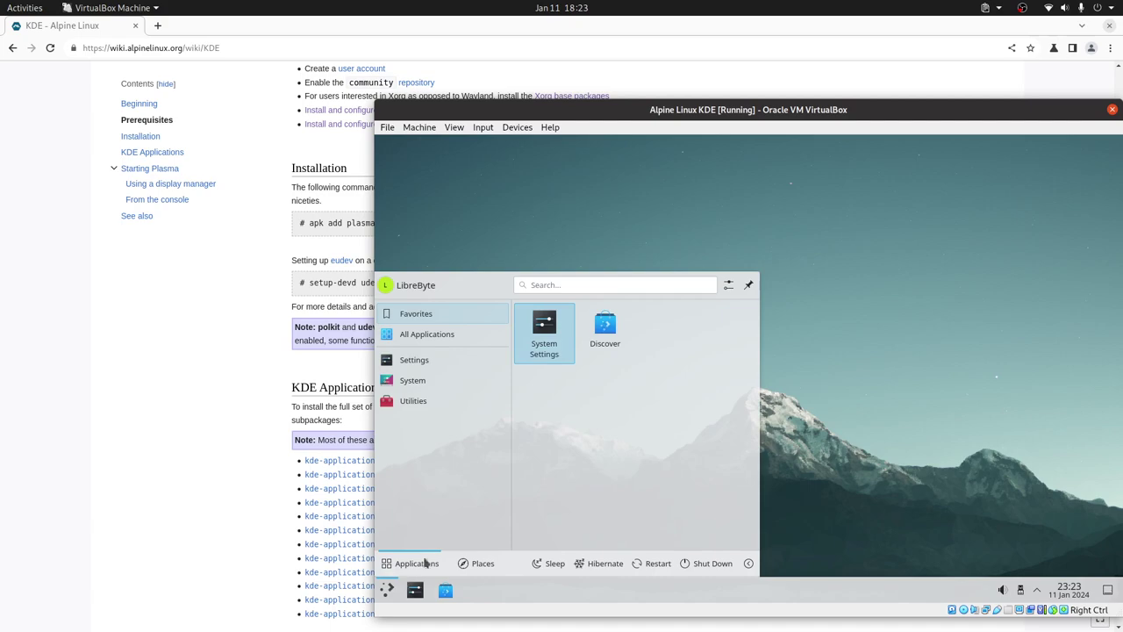
{"action": "mouse_move", "coordinate": [438, 386]}
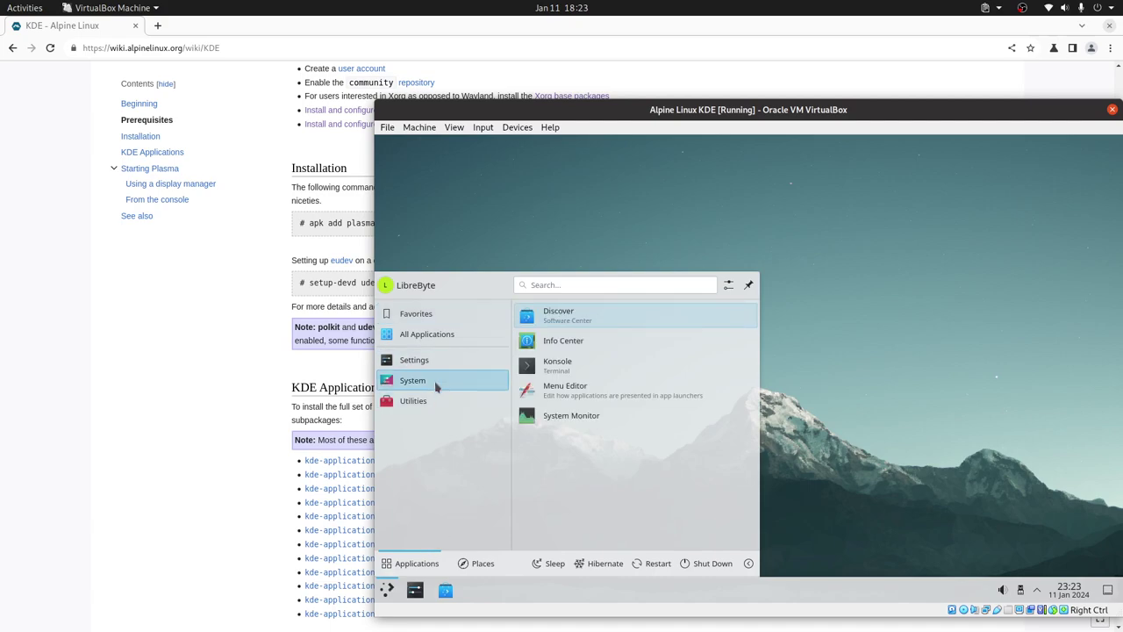
{"action": "left_click", "coordinate": [582, 415]}
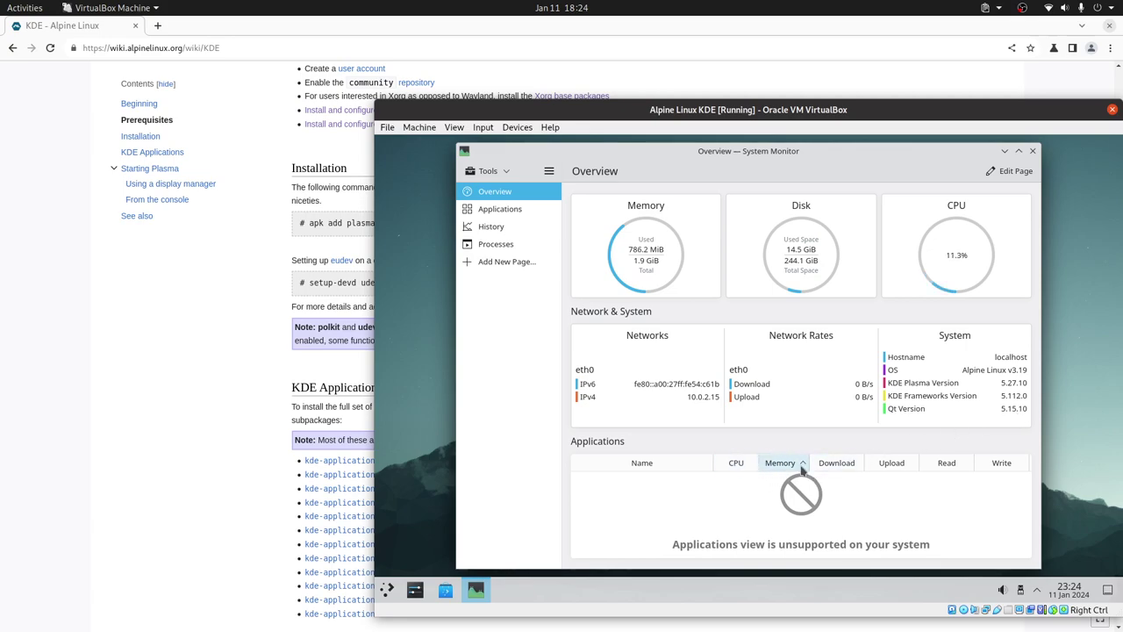
Step: Sort the overview's Applications table by CPU, Name, Download, Upload and Read, and view the separate Applications page
{"action": "left_click", "coordinate": [734, 463]}
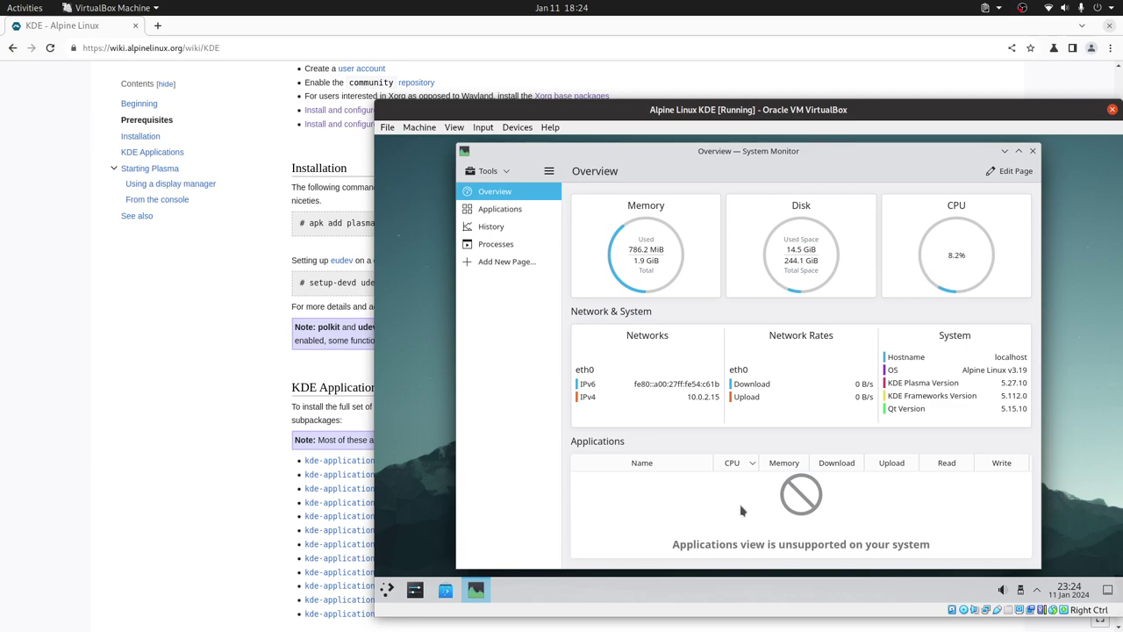
{"action": "left_click", "coordinate": [685, 464]}
{"action": "left_click", "coordinate": [822, 465]}
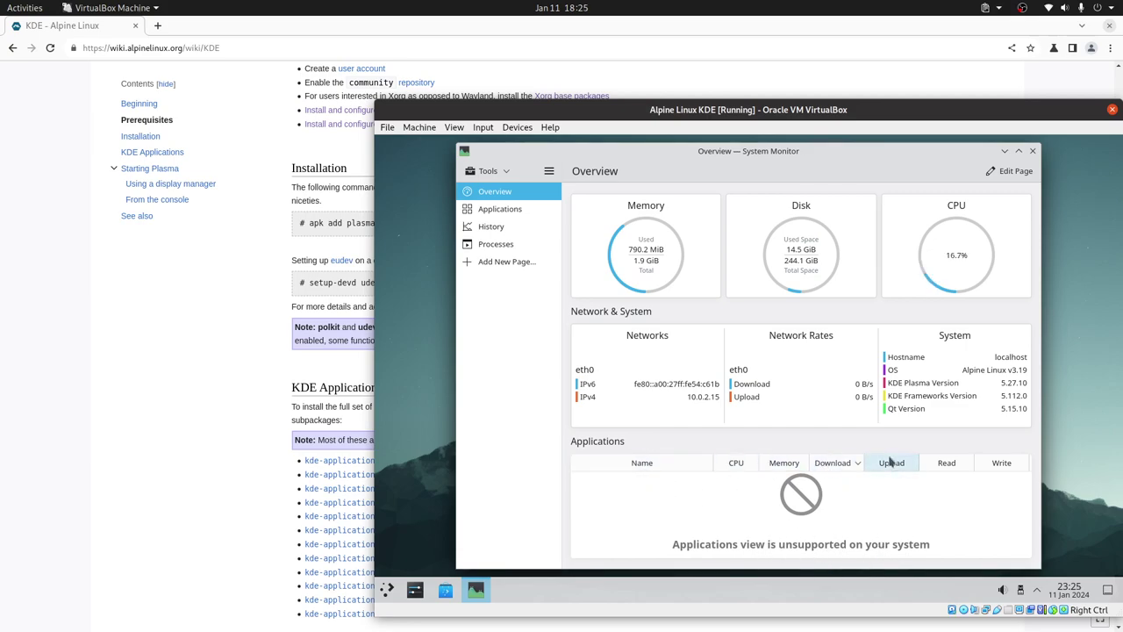
{"action": "left_click", "coordinate": [892, 462]}
{"action": "left_click", "coordinate": [947, 463]}
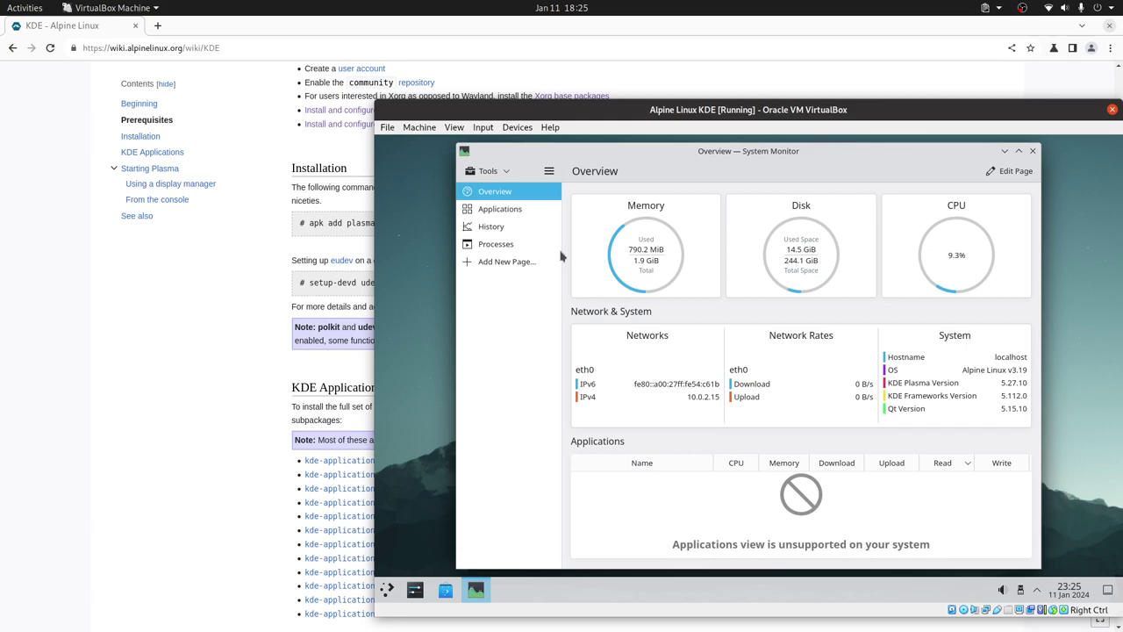
{"action": "left_click", "coordinate": [498, 211]}
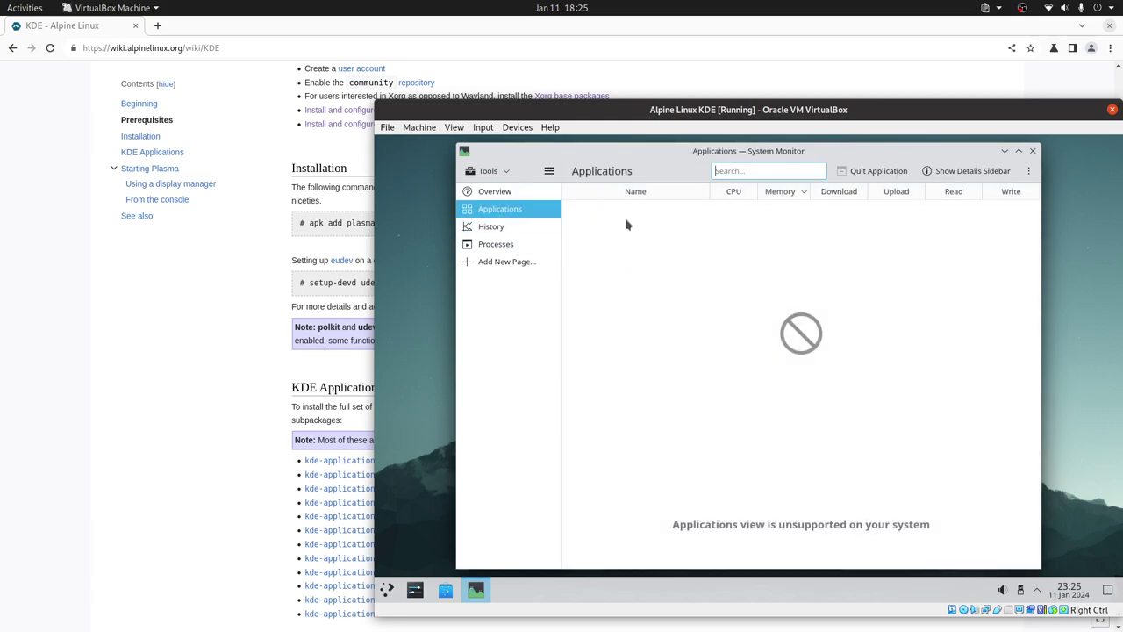
Step: View the History and Processes pages of System Monitor, and close it
{"action": "left_click", "coordinate": [514, 232]}
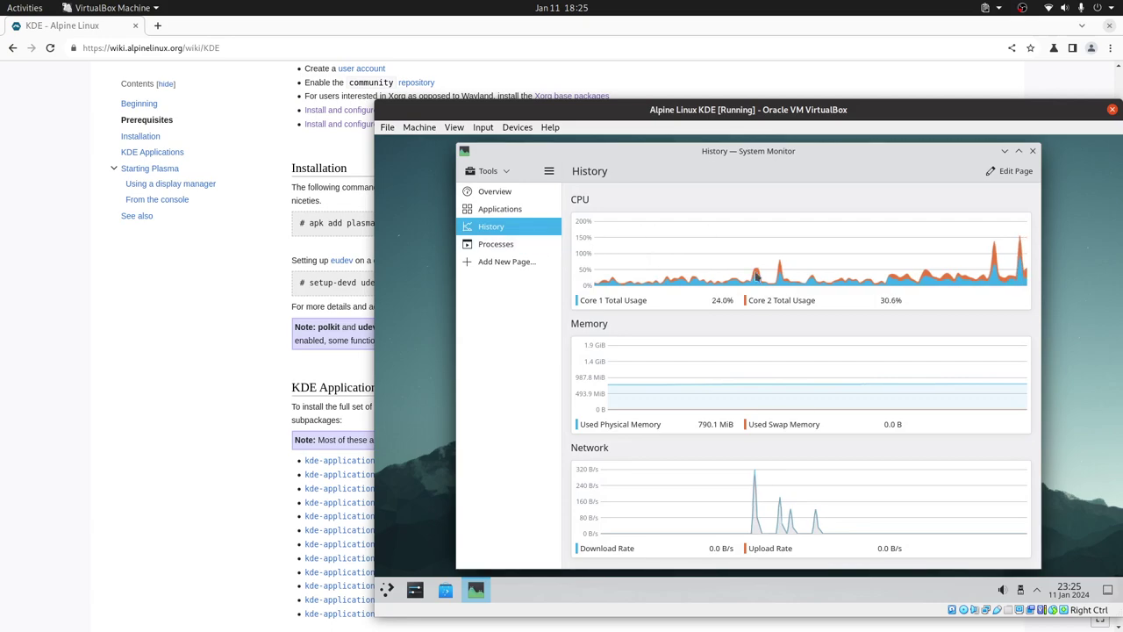
{"action": "left_click", "coordinate": [522, 247]}
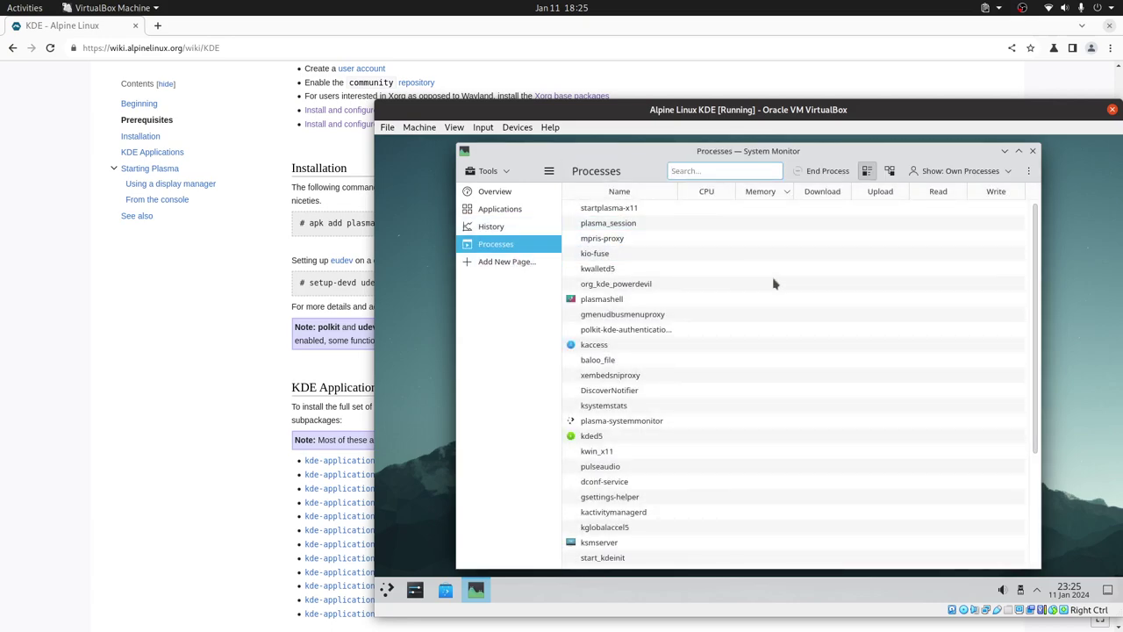
{"action": "left_click", "coordinate": [1033, 151]}
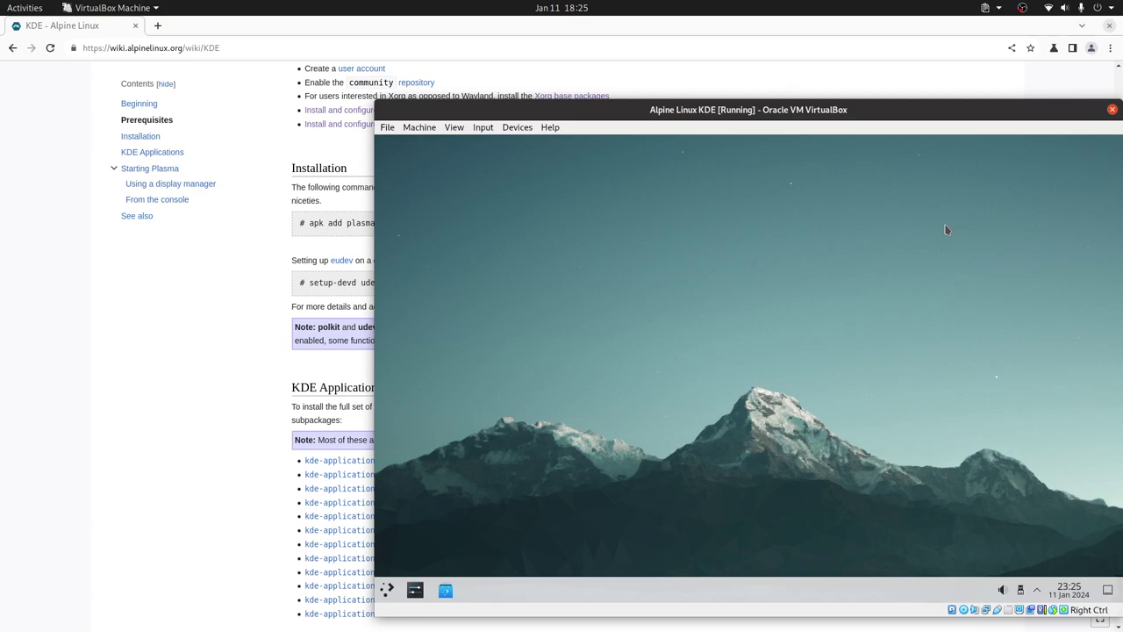
Step: Open Discover, dismiss a finished-job notification, and install all the available system updates
{"action": "left_click", "coordinate": [446, 590]}
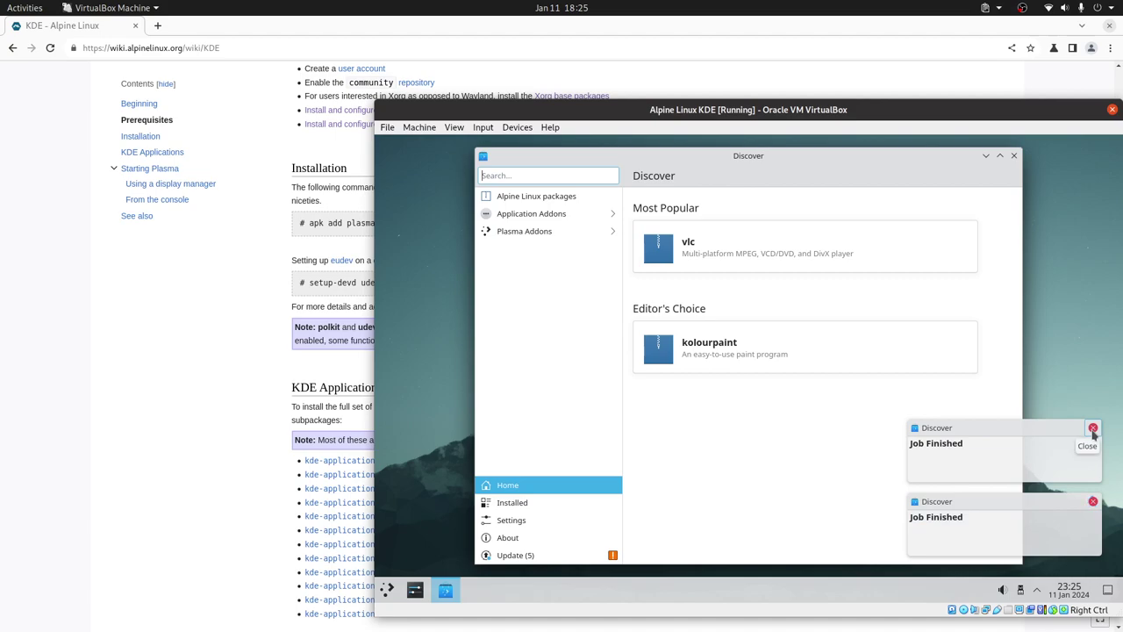
{"action": "left_click", "coordinate": [1093, 429]}
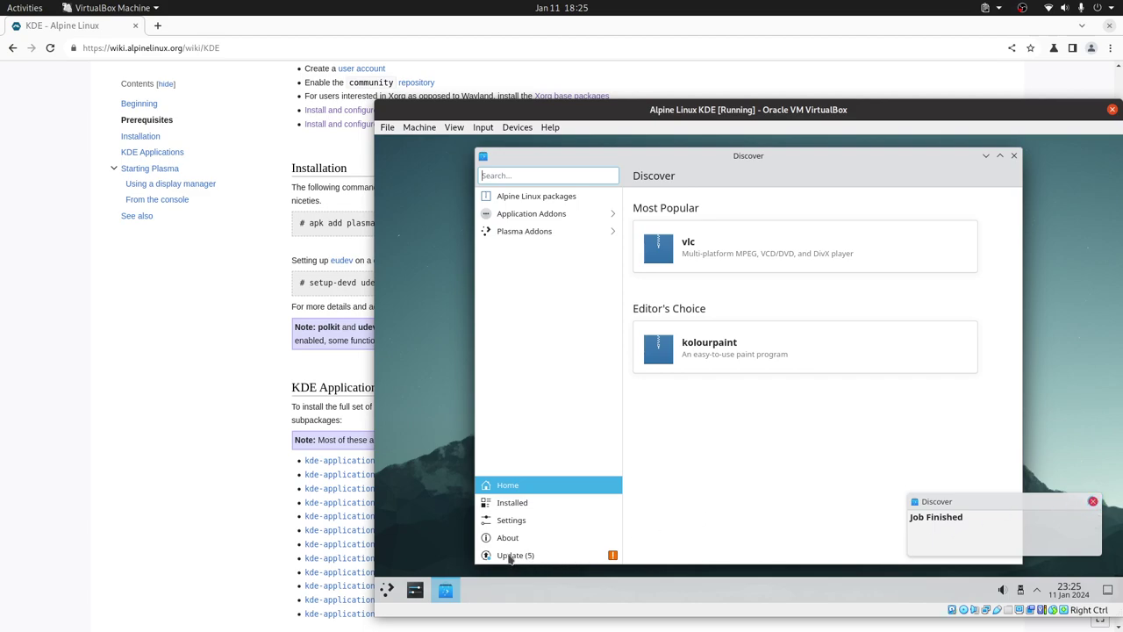
{"action": "left_click", "coordinate": [523, 502]}
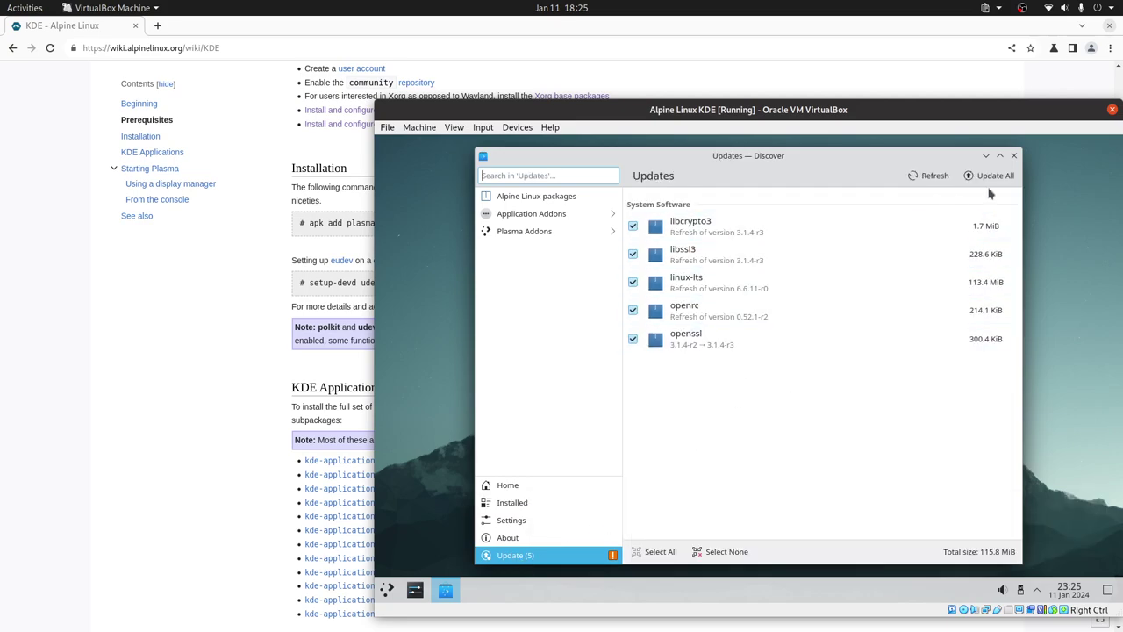
{"action": "left_click", "coordinate": [989, 175]}
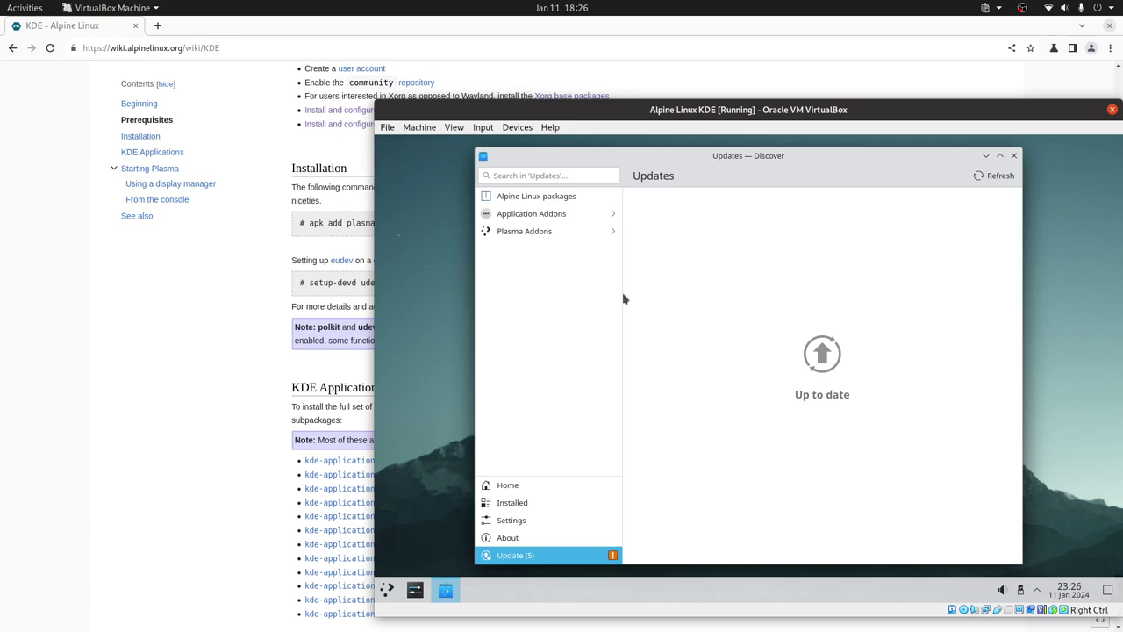
Step: Search the Alpine Linux packages for "dolphin" and look through the results
{"action": "left_click", "coordinate": [551, 196]}
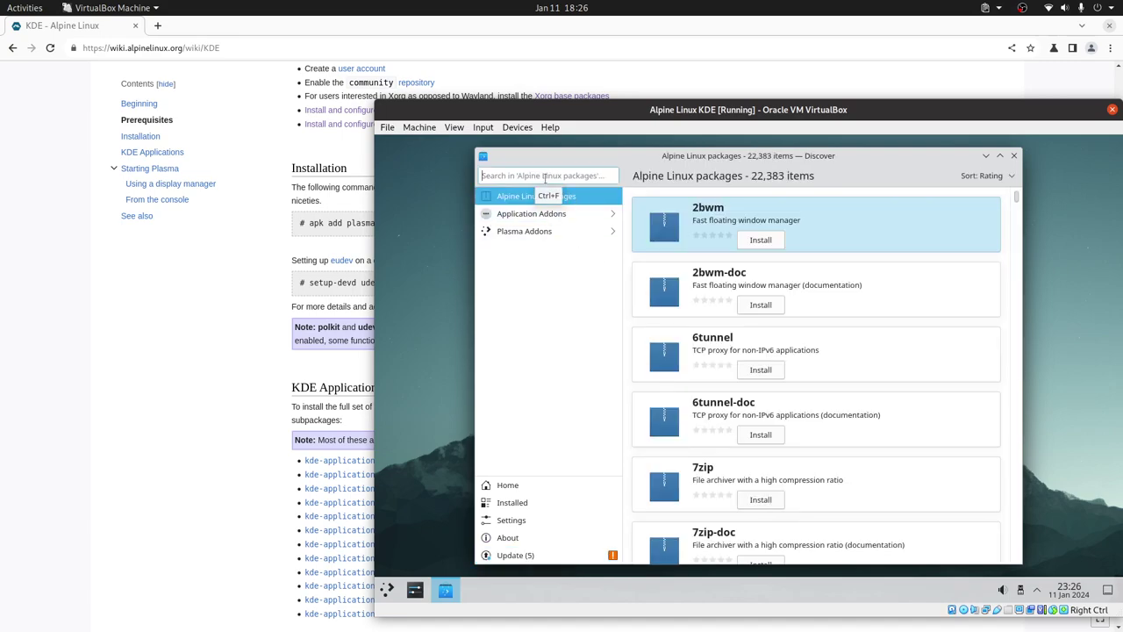
{"action": "type", "text": "dolphin"}
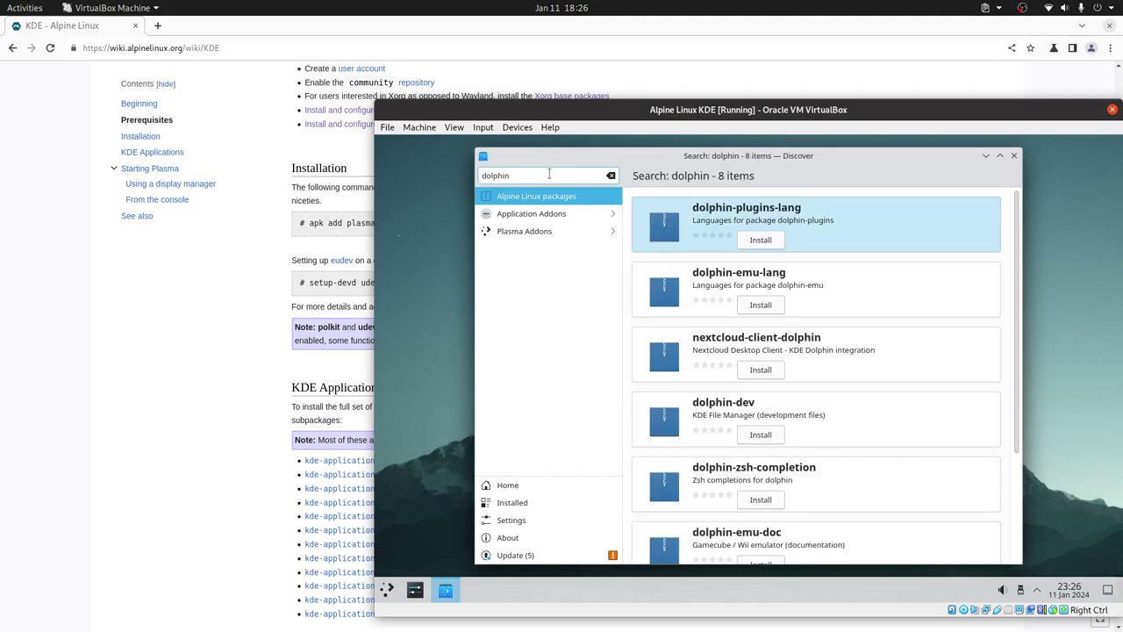
{"action": "scroll", "coordinate": [885, 376], "scroll_direction": "down", "scroll_amount": 3}
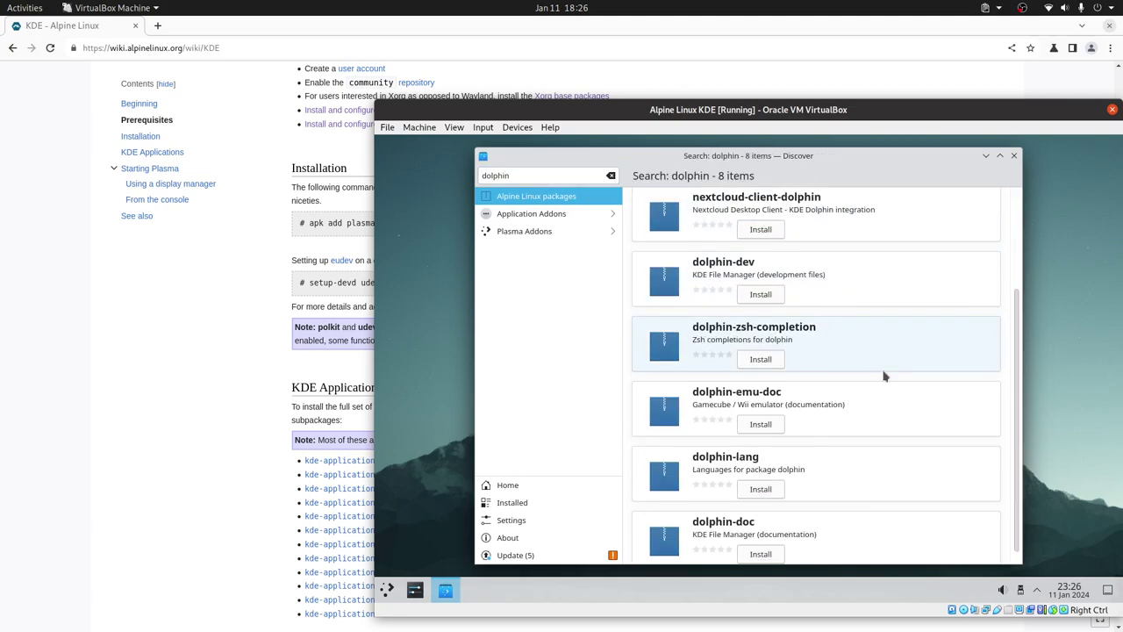
{"action": "scroll", "coordinate": [885, 375], "scroll_direction": "up", "scroll_amount": 3}
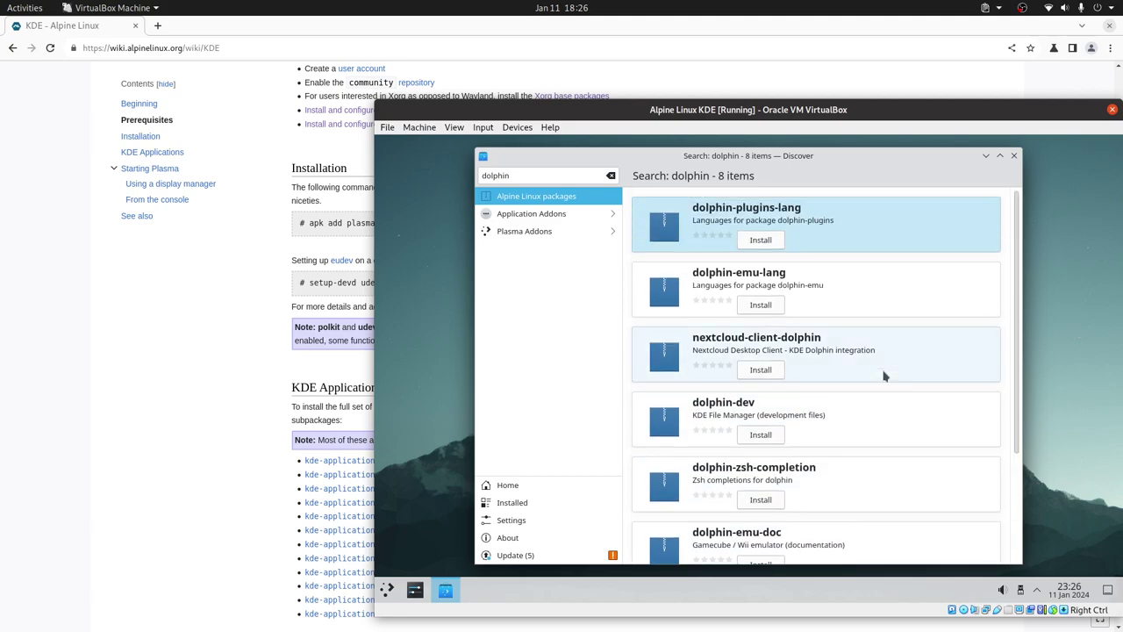
Step: Leave the search results and browse the full list of Alpine Linux packages
{"action": "left_click", "coordinate": [561, 231]}
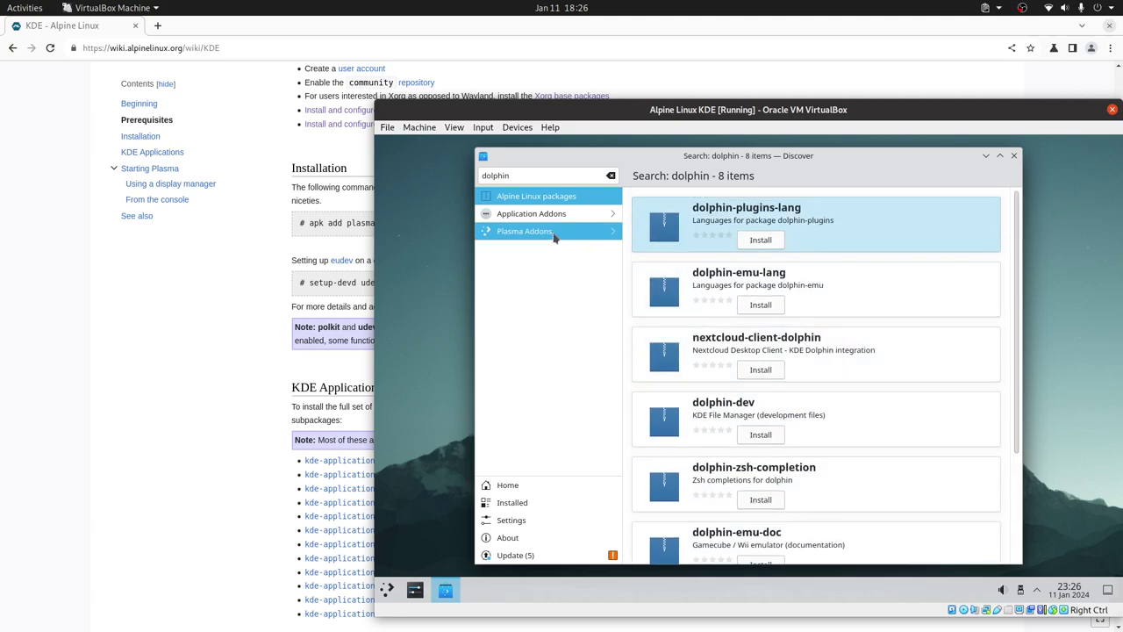
{"action": "left_click", "coordinate": [494, 195]}
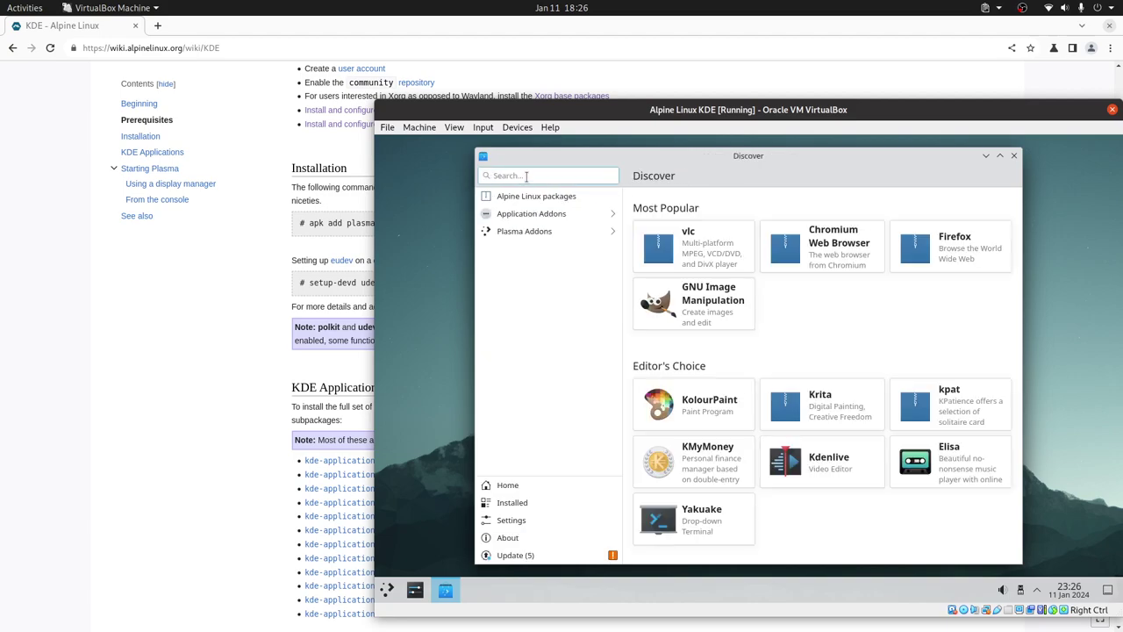
{"action": "left_click", "coordinate": [535, 195]}
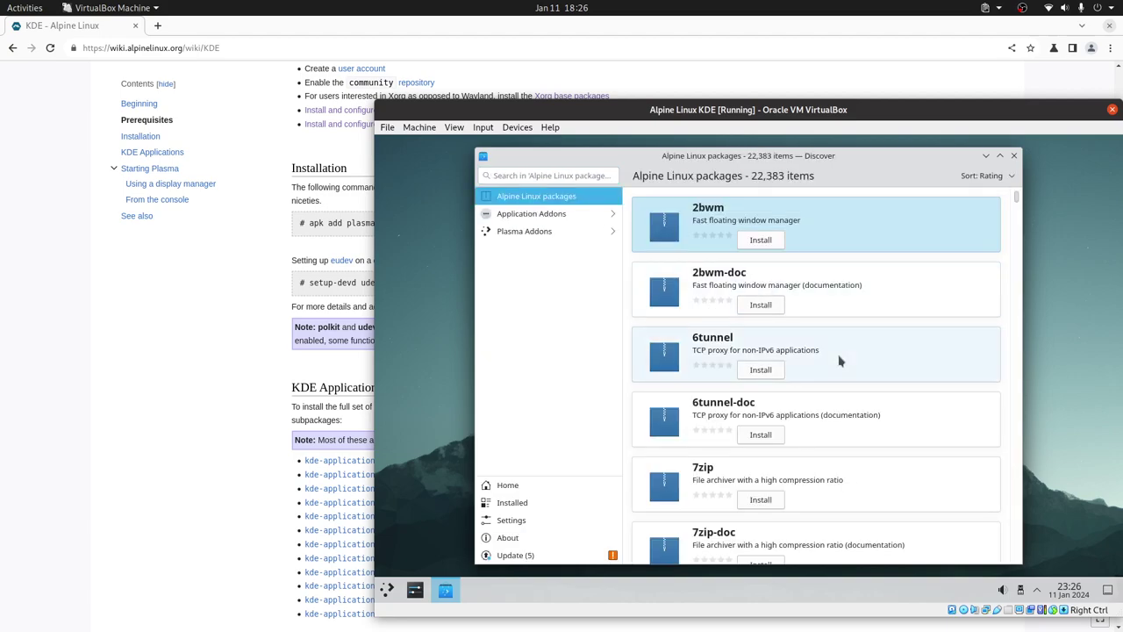
{"action": "scroll", "coordinate": [840, 358], "scroll_direction": "down", "scroll_amount": 8}
{"action": "scroll", "coordinate": [840, 358], "scroll_direction": "down", "scroll_amount": 5}
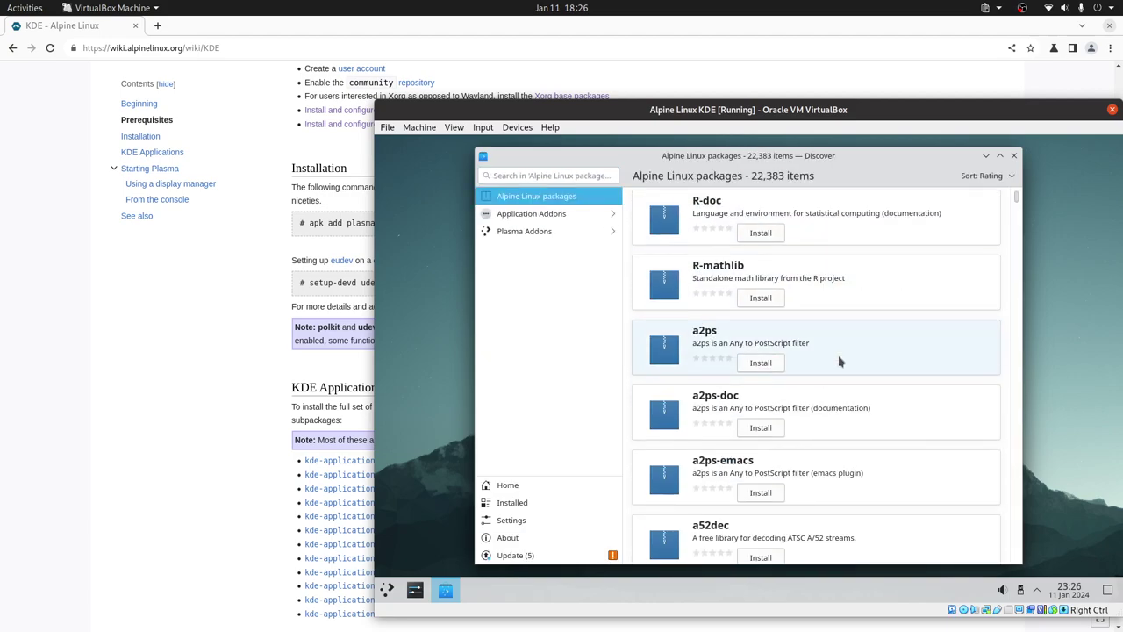
Step: Repeat the "dolphin" search within the Alpine Linux packages and check the results for the file manager
{"action": "left_click", "coordinate": [516, 176]}
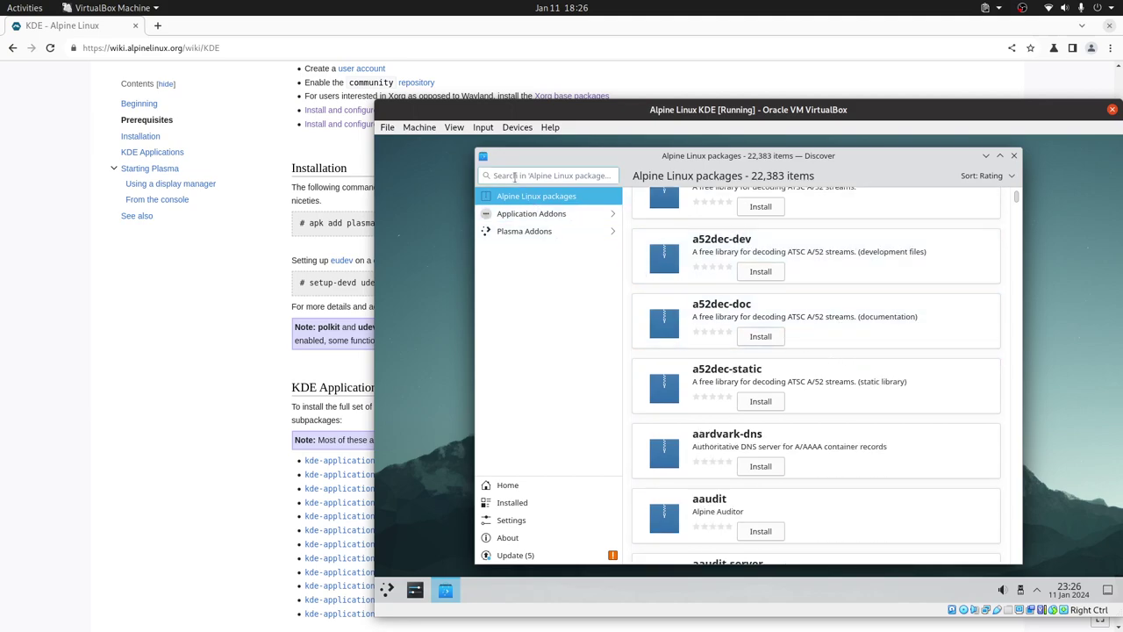
{"action": "type", "text": "dolphin"}
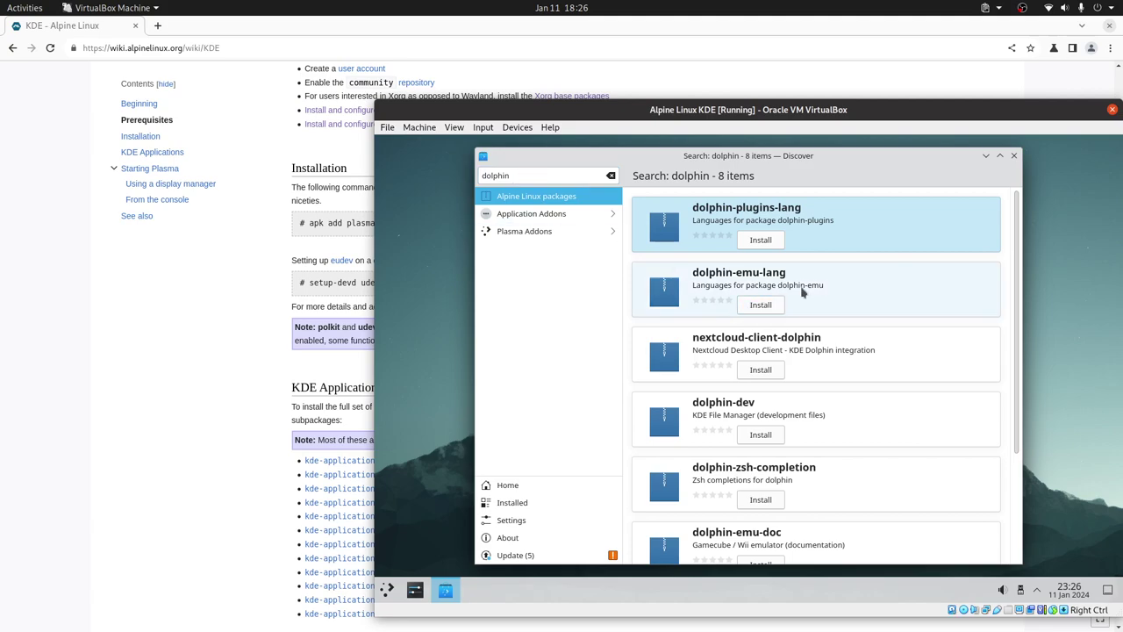
{"action": "scroll", "coordinate": [838, 303], "scroll_direction": "down", "scroll_amount": 1}
{"action": "scroll", "coordinate": [840, 312], "scroll_direction": "down", "scroll_amount": 2}
{"action": "scroll", "coordinate": [842, 325], "scroll_direction": "down", "scroll_amount": 2}
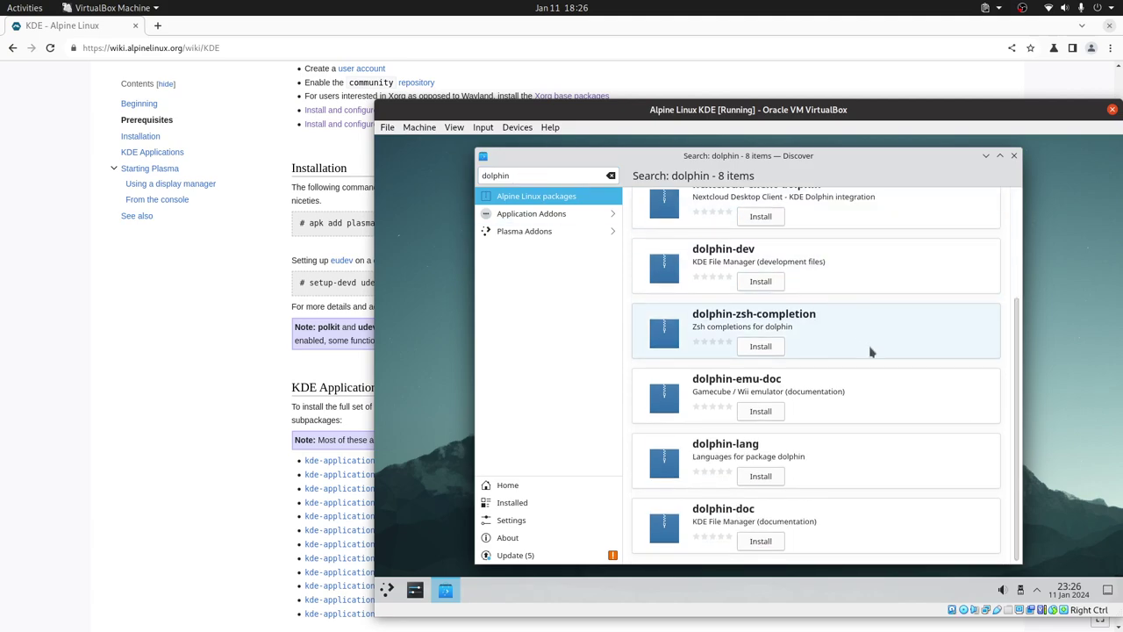
{"action": "scroll", "coordinate": [913, 415], "scroll_direction": "up", "scroll_amount": 3}
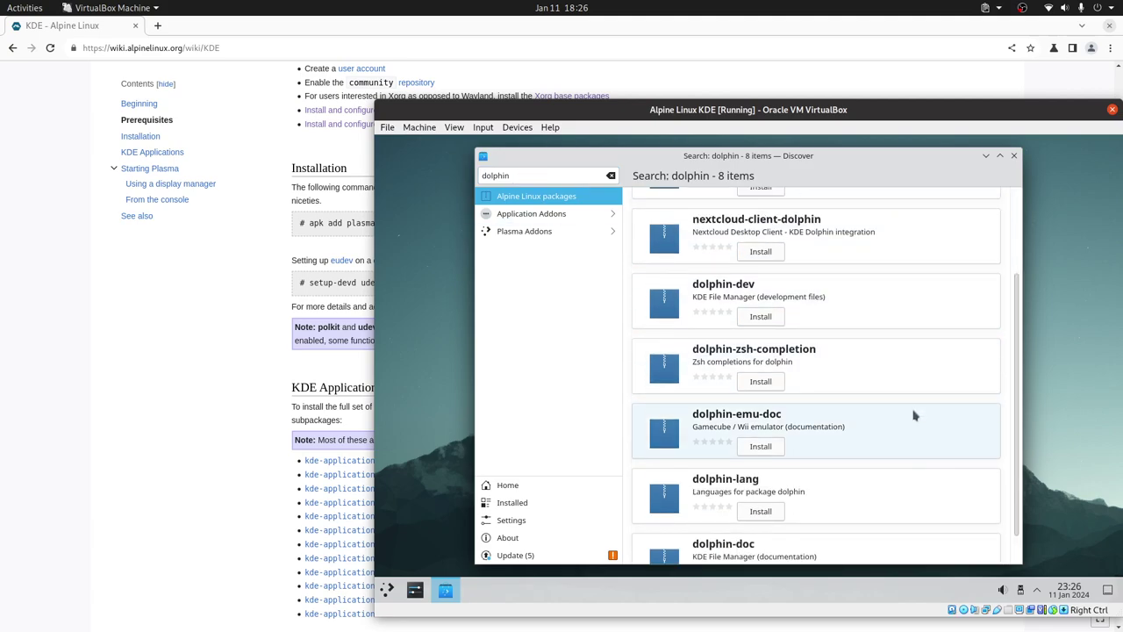
{"action": "scroll", "coordinate": [913, 415], "scroll_direction": "up", "scroll_amount": 2}
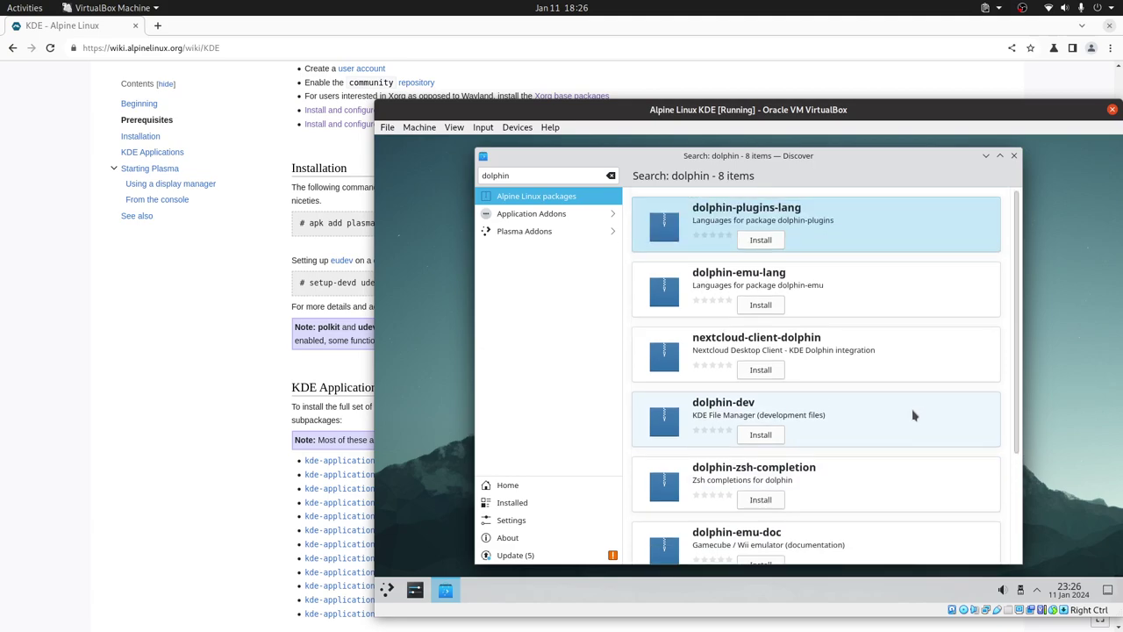
Step: Check Application Addons, search for "dolphin" from Discover's home page instead, and install the Dolphin file manager
{"action": "left_click", "coordinate": [556, 215]}
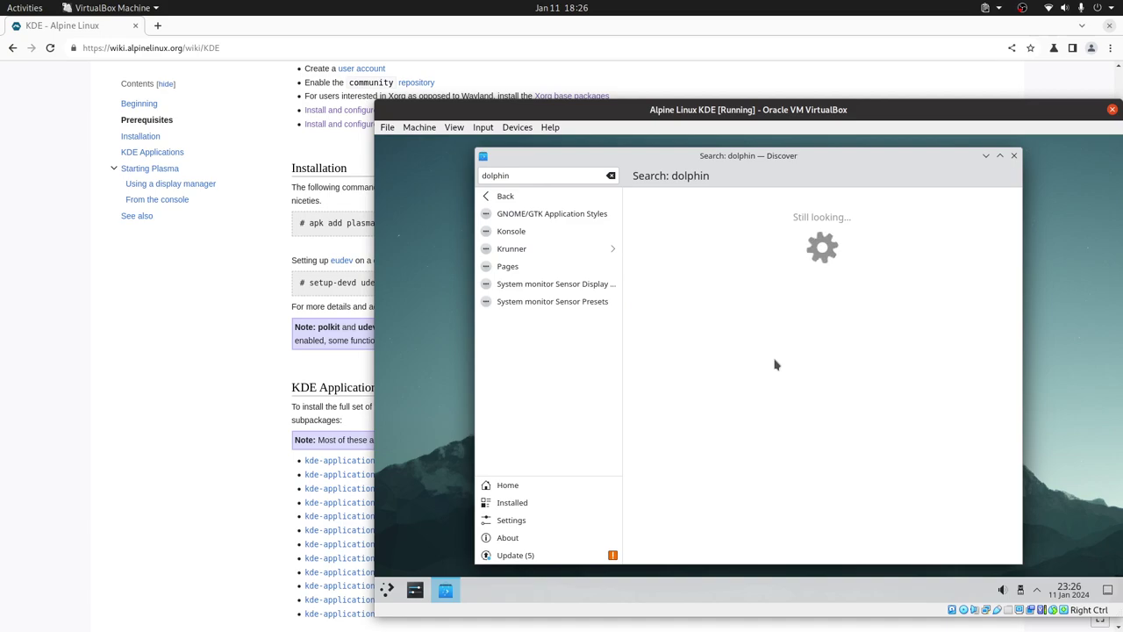
{"action": "left_click", "coordinate": [531, 488]}
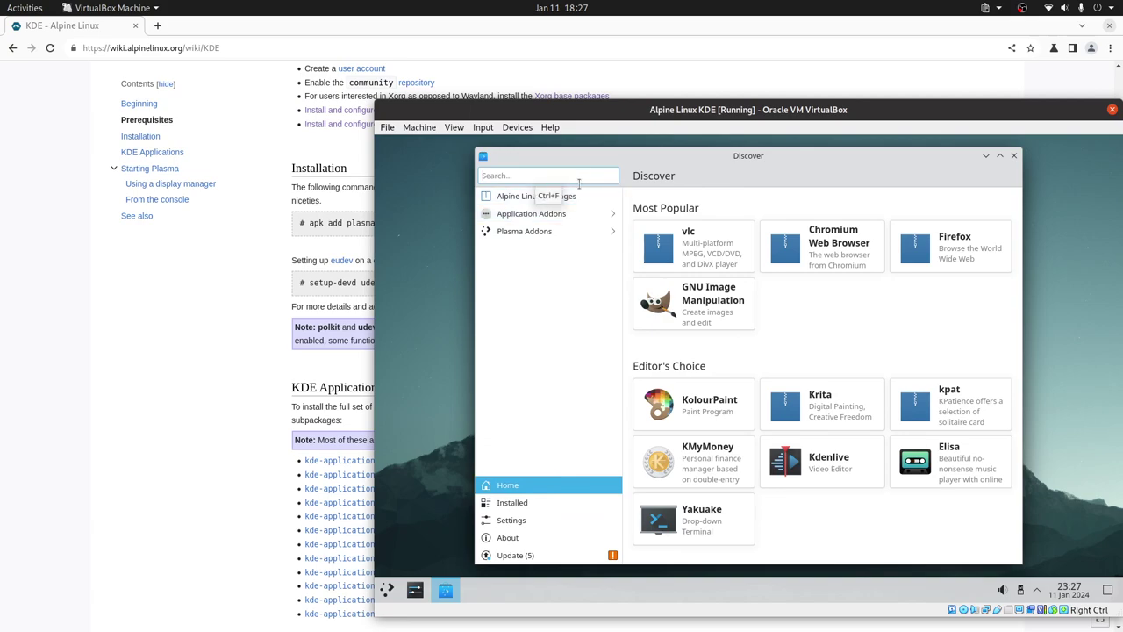
{"action": "type", "text": "dolphin"}
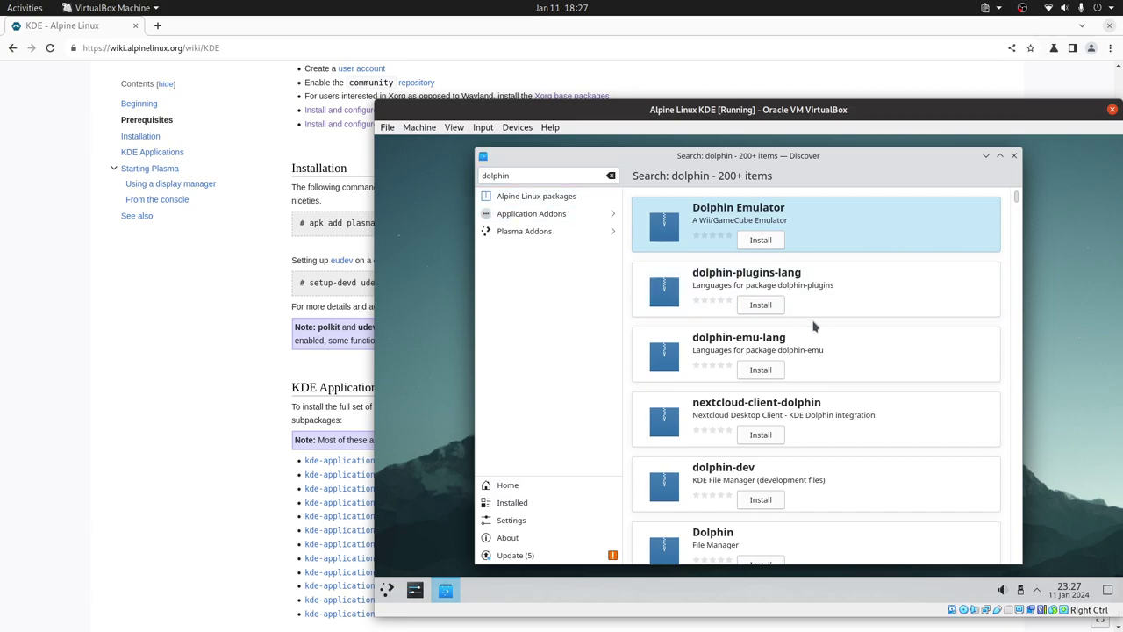
{"action": "scroll", "coordinate": [814, 327], "scroll_direction": "down", "scroll_amount": 2}
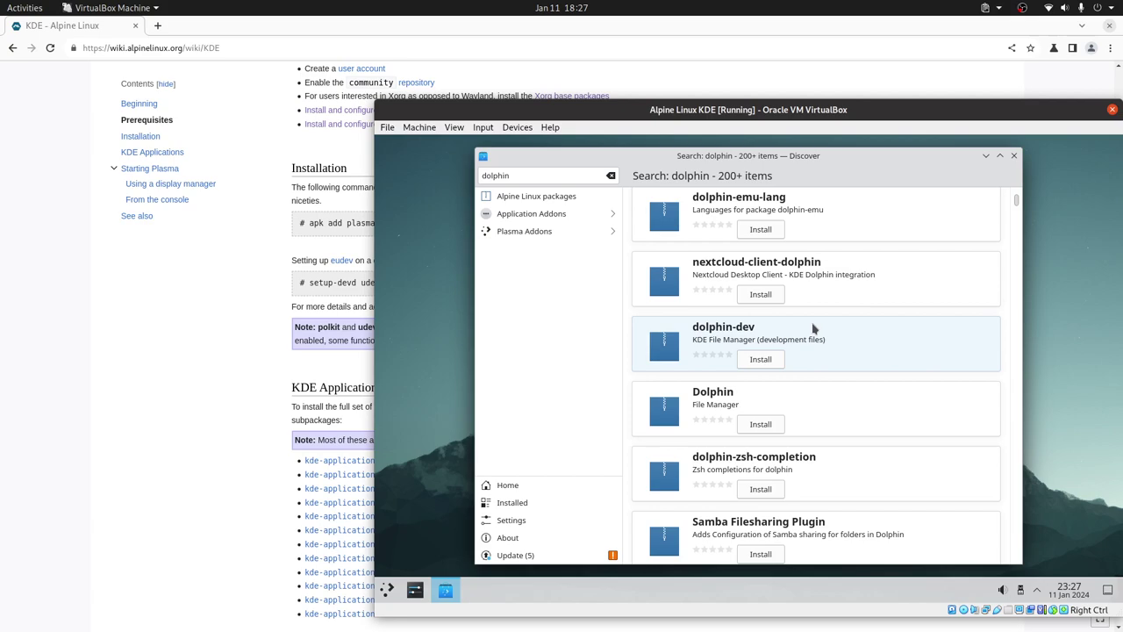
{"action": "scroll", "coordinate": [815, 328], "scroll_direction": "up", "scroll_amount": 1}
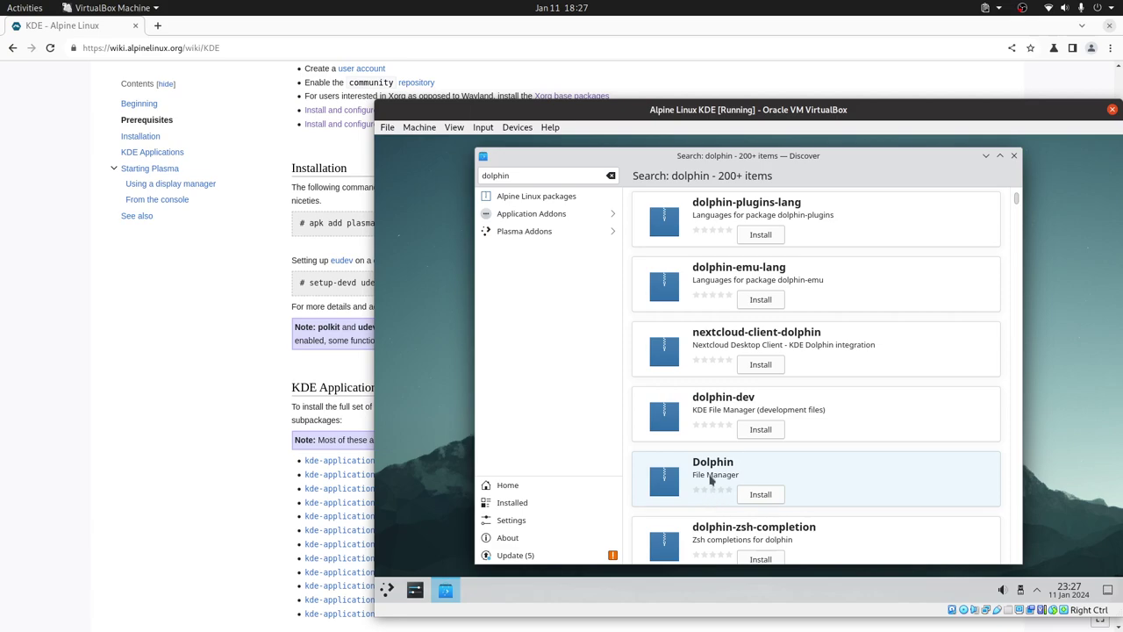
{"action": "left_click", "coordinate": [763, 497]}
Step: Launch Dolphin from the application launcher's full list, and shift the virtual machine window slightly on the host desktop
{"action": "left_click", "coordinate": [386, 590]}
{"action": "mouse_move", "coordinate": [432, 341]}
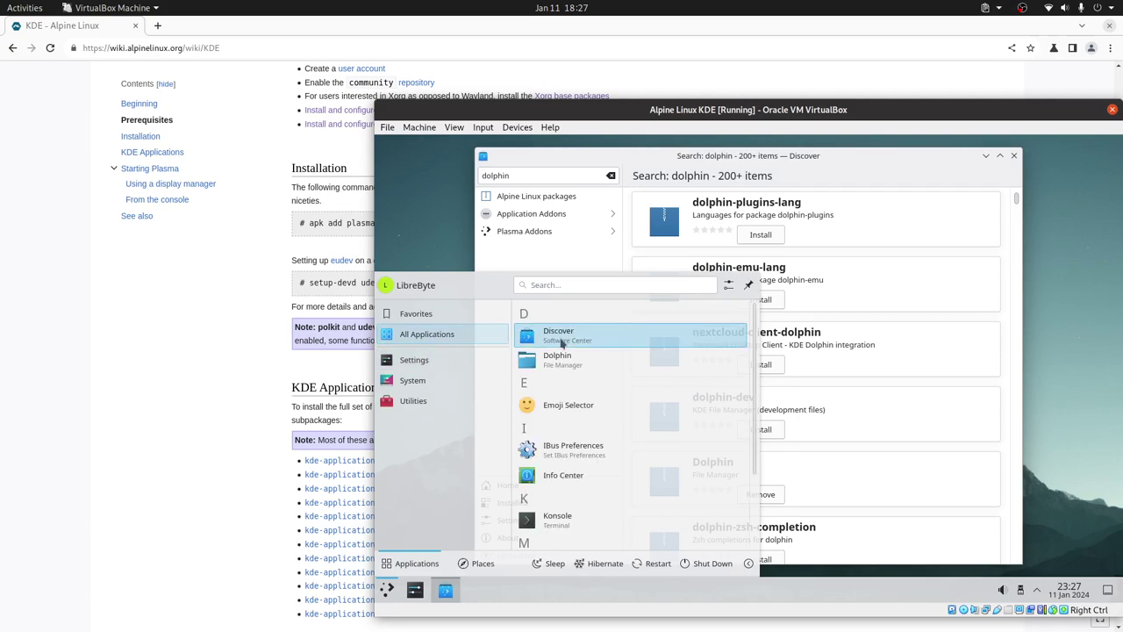
{"action": "left_click", "coordinate": [587, 367]}
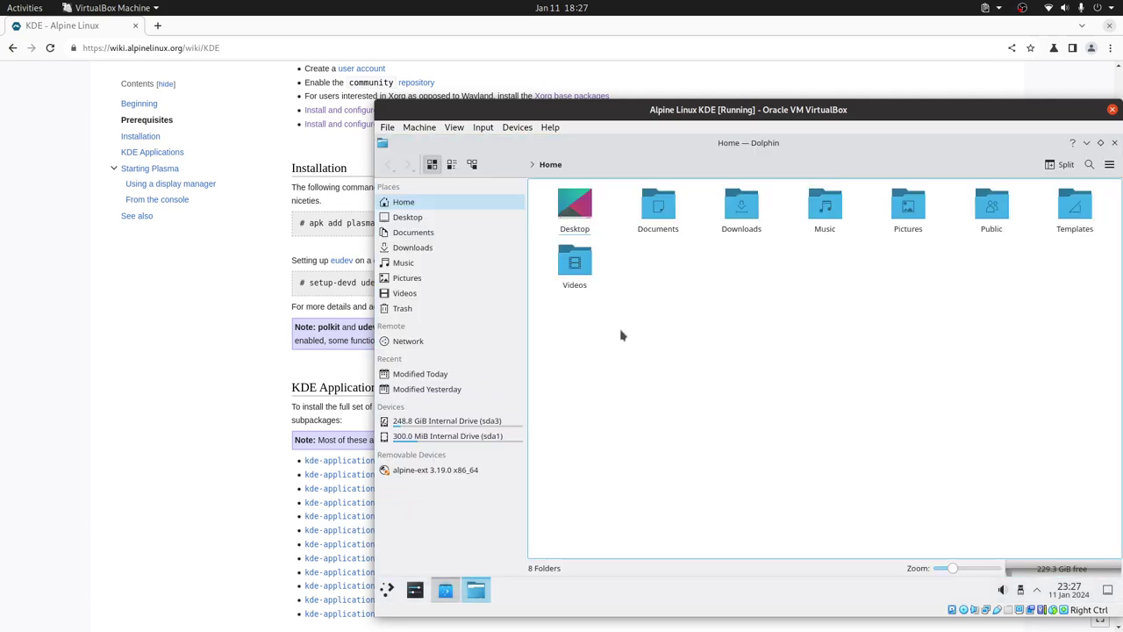
{"action": "left_click_drag", "start_coordinate": [824, 114], "coordinate": [797, 110]}
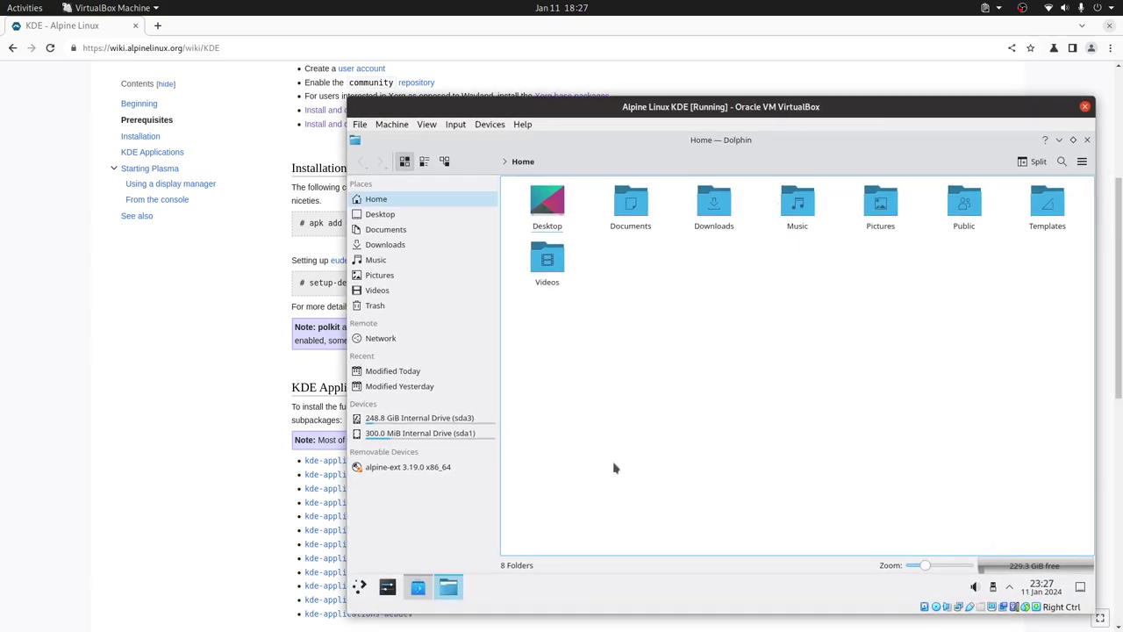
Step: View the Desktop, Home and Documents folders in Dolphin, and close the file manager
{"action": "left_click", "coordinate": [412, 216]}
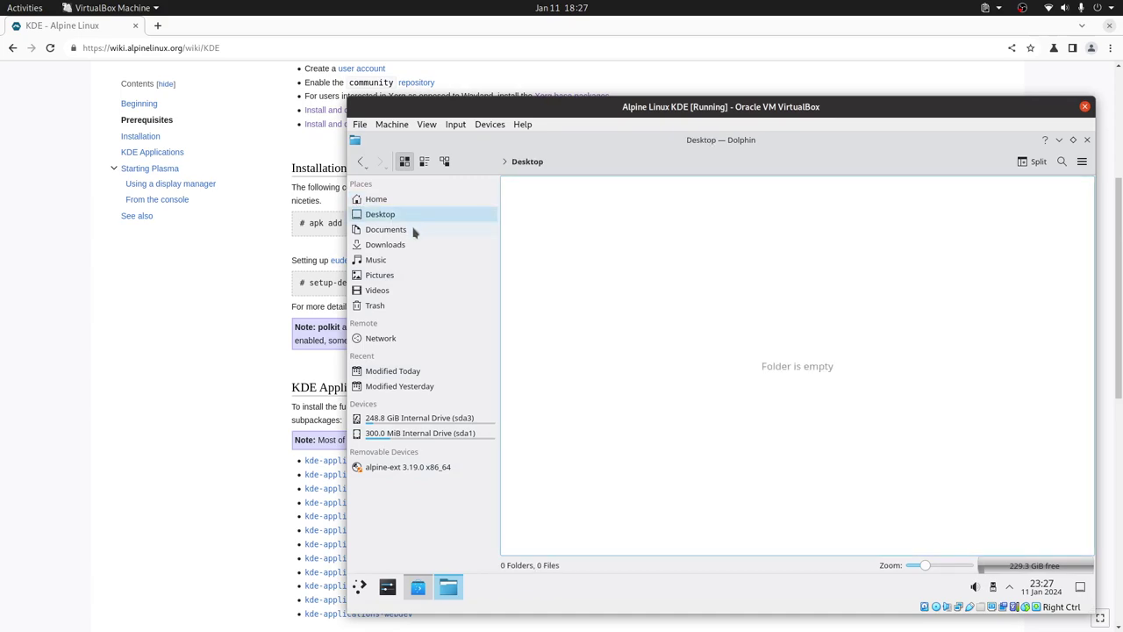
{"action": "left_click", "coordinate": [408, 200]}
{"action": "left_click", "coordinate": [416, 232]}
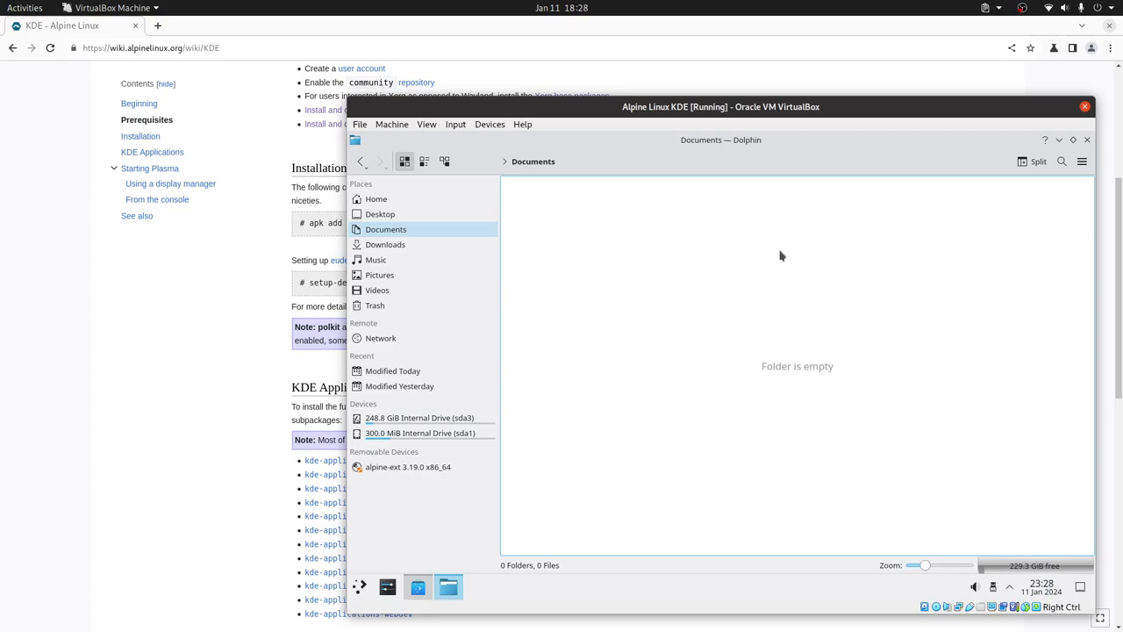
{"action": "left_click", "coordinate": [1086, 140]}
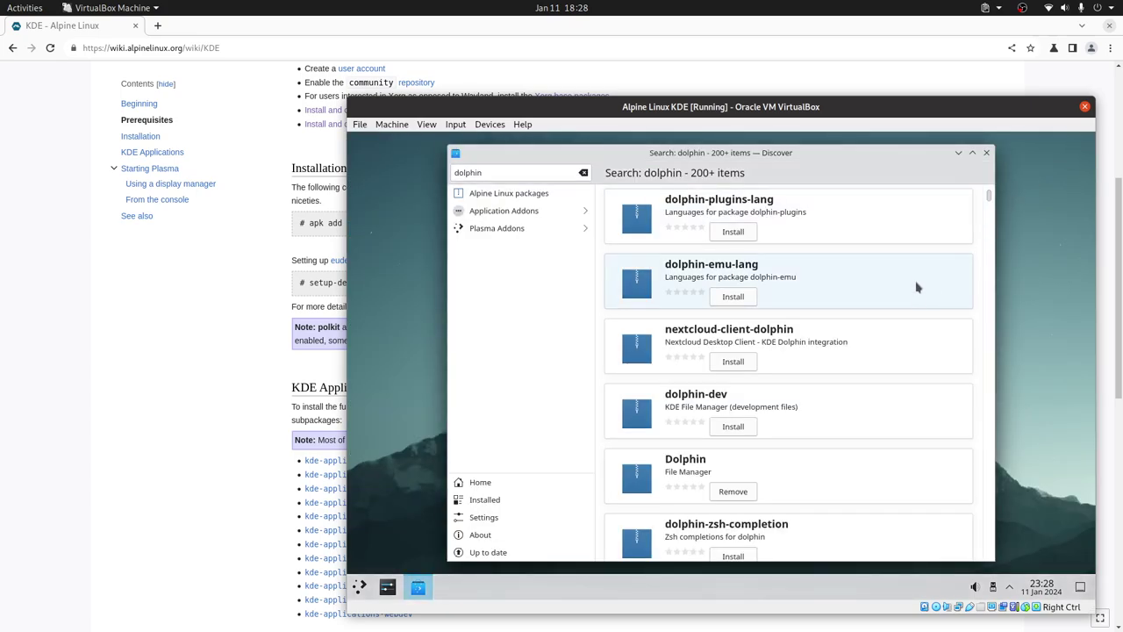
Step: Close Discover and request a shutdown of the Alpine Linux system from the application launcher
{"action": "left_click", "coordinate": [986, 153]}
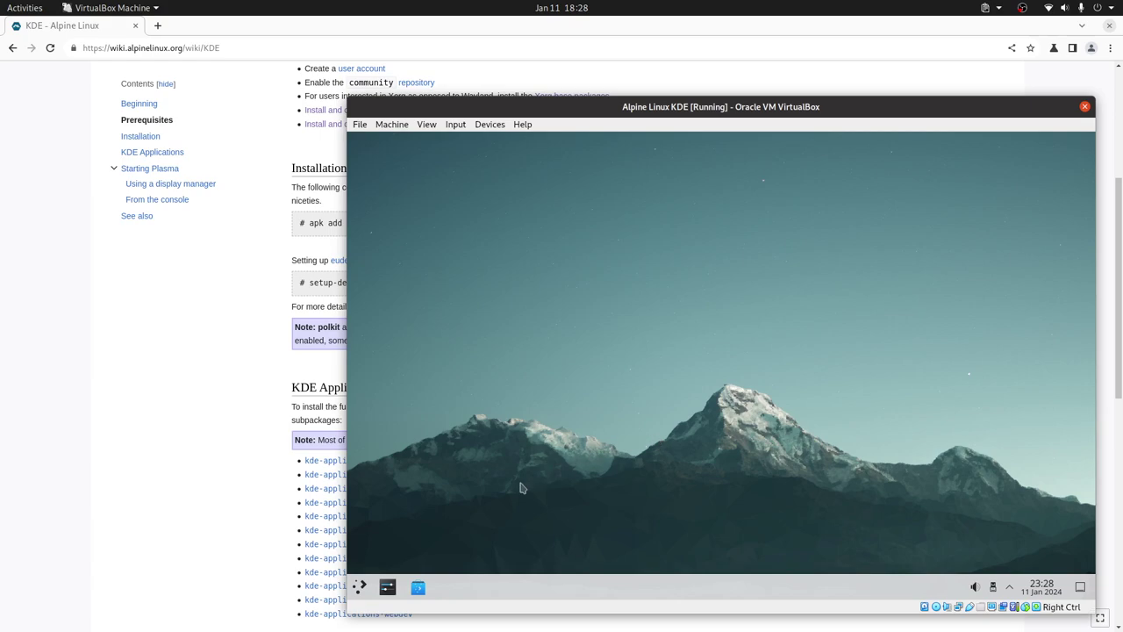
{"action": "left_click", "coordinate": [360, 587]}
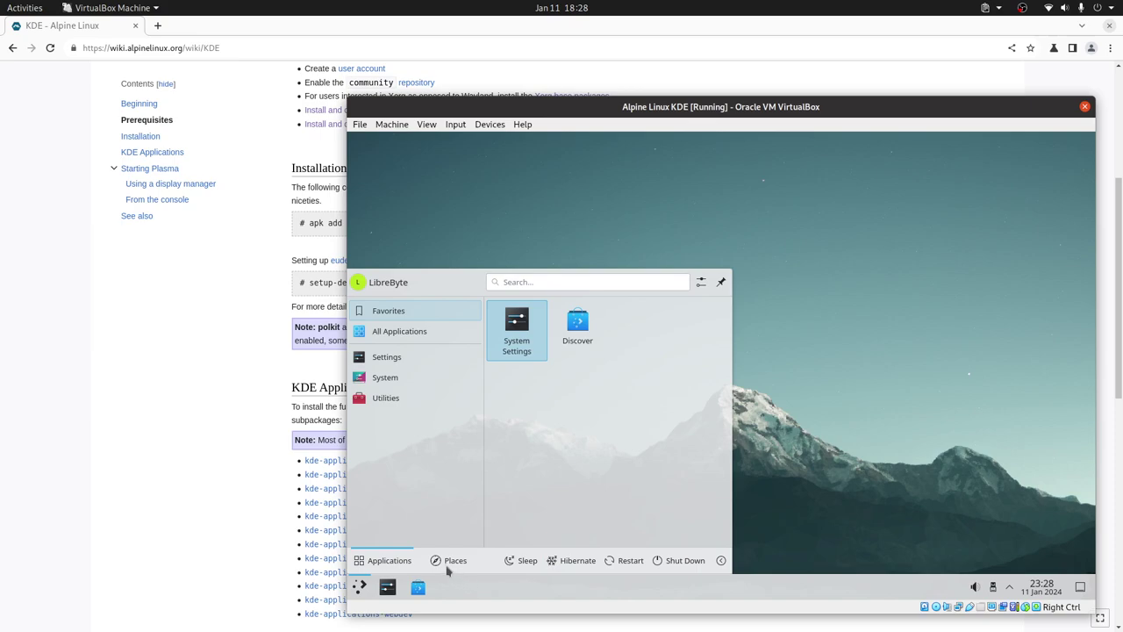
{"action": "left_click", "coordinate": [658, 562]}
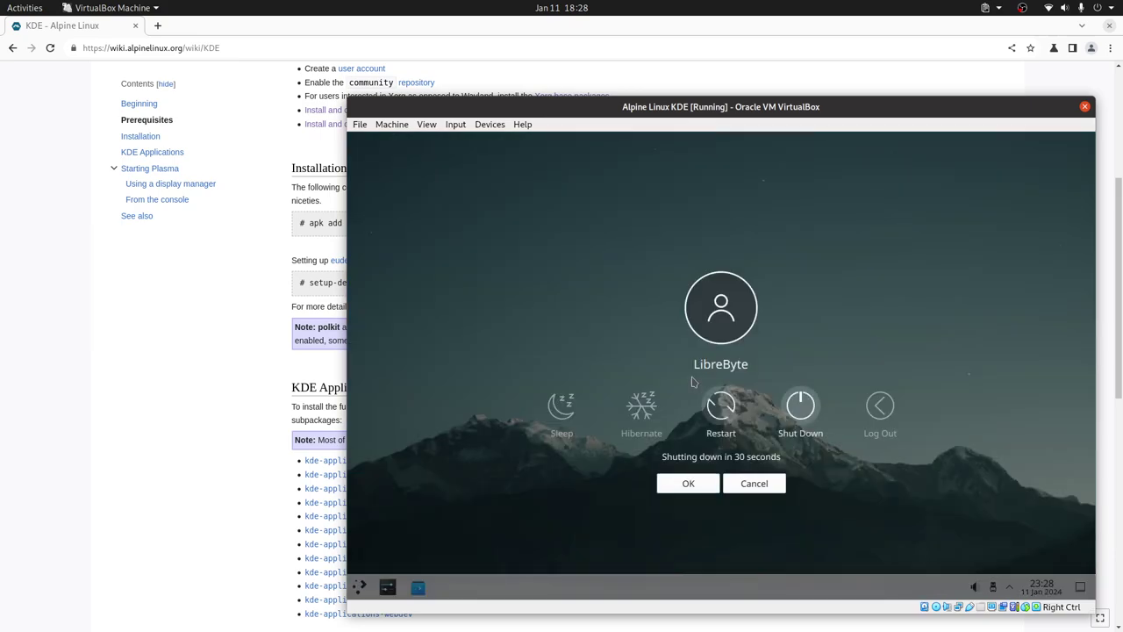